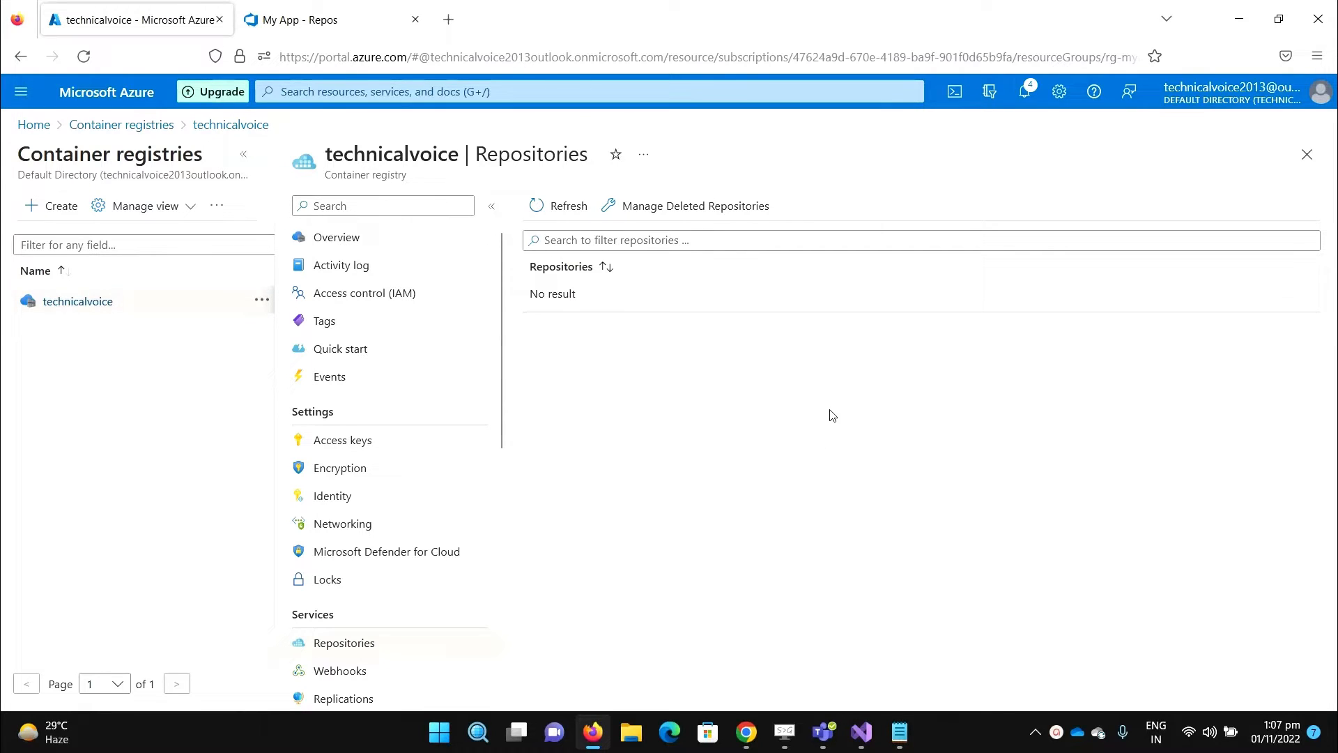
# - Enable the admin user in technicalvoice's Access keys, then switch to the My App repo
pyautogui.click(380, 442)
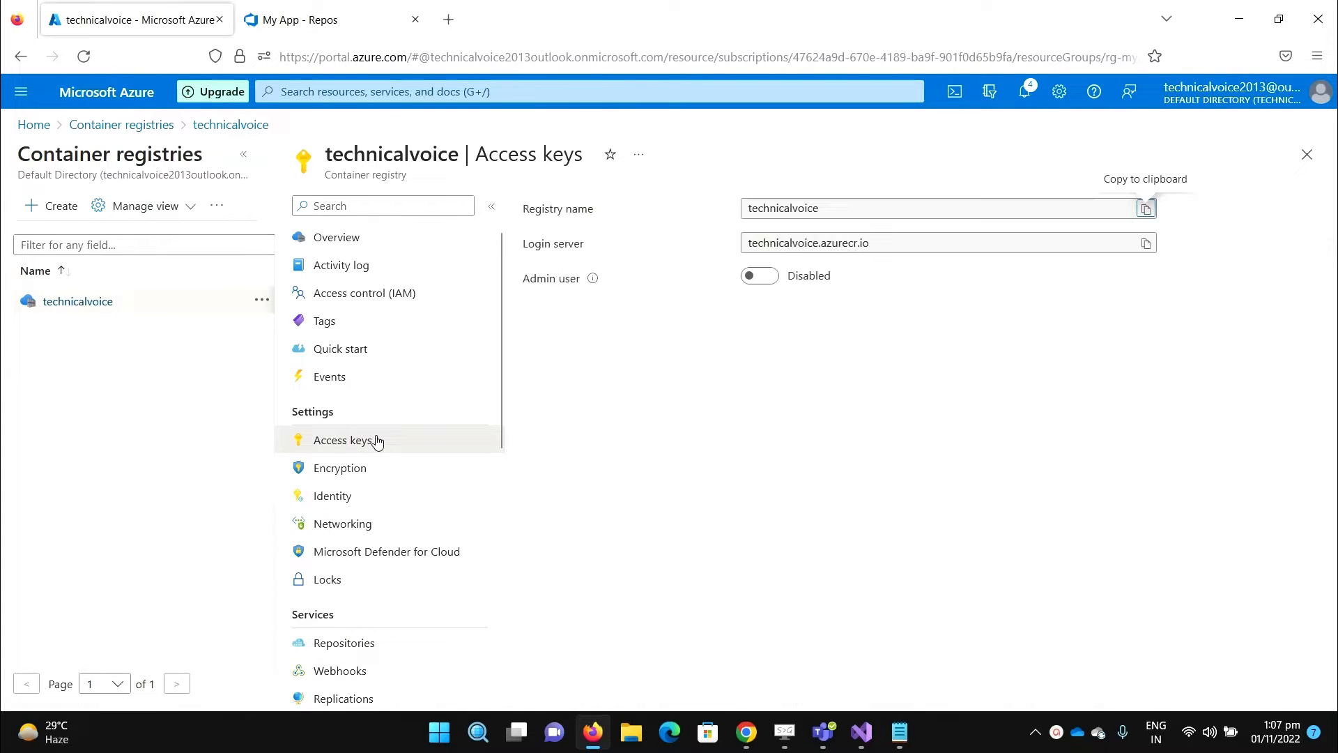
pyautogui.click(758, 279)
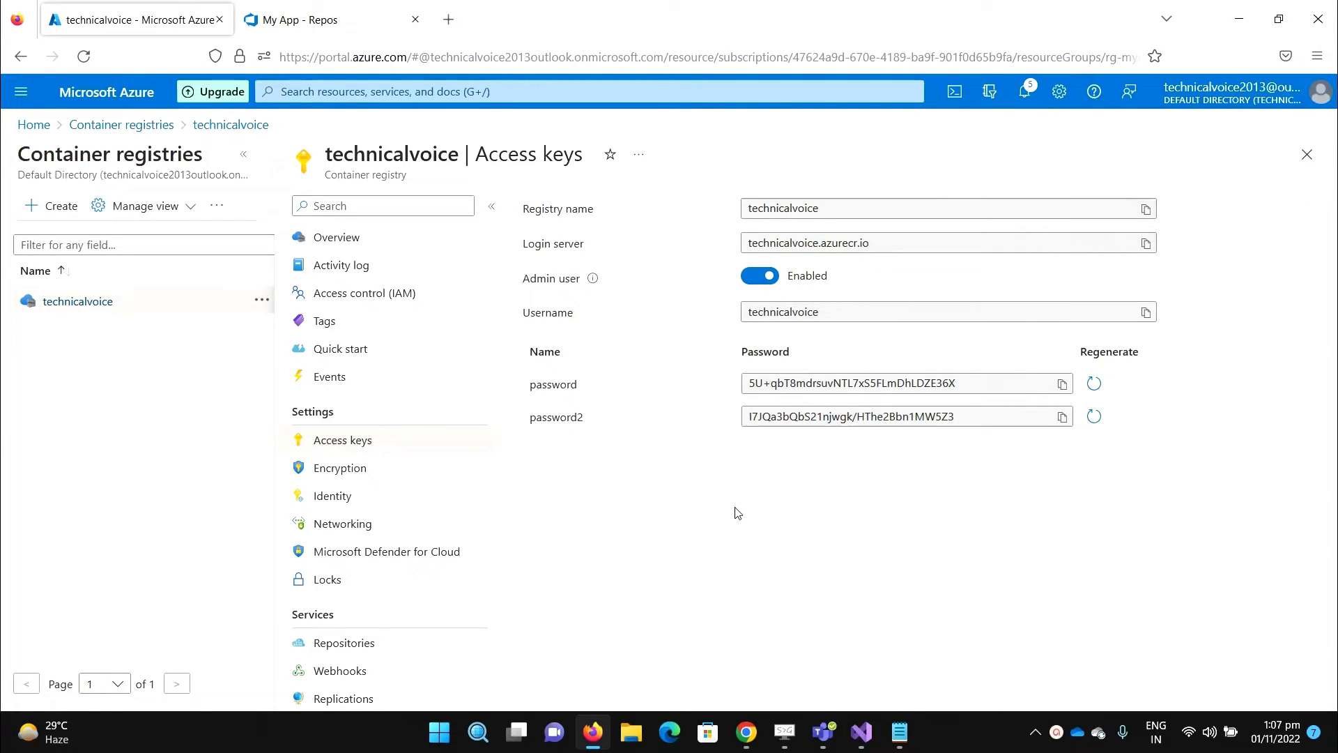
pyautogui.click(311, 21)
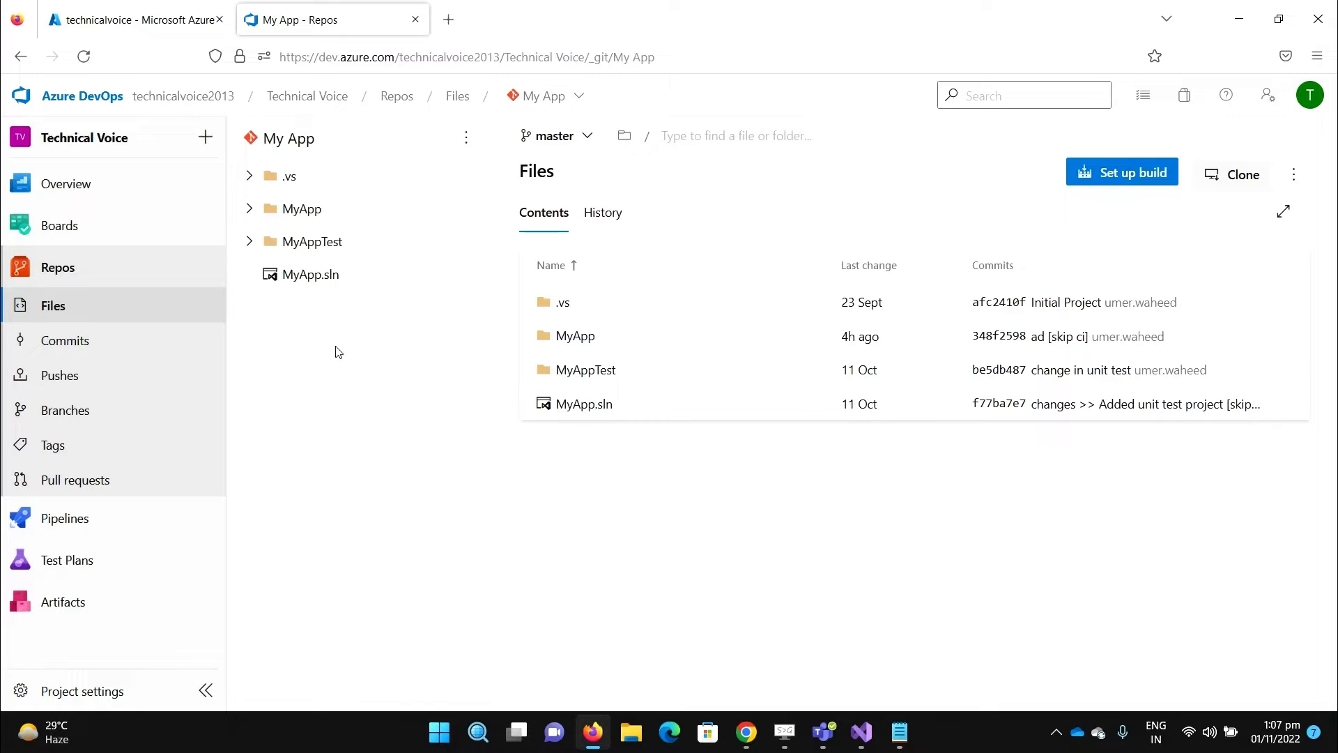
# - Switch to Visual Studio showing the MyApp solution with its MyApp and MyAppTest projects
pyautogui.click(863, 735)
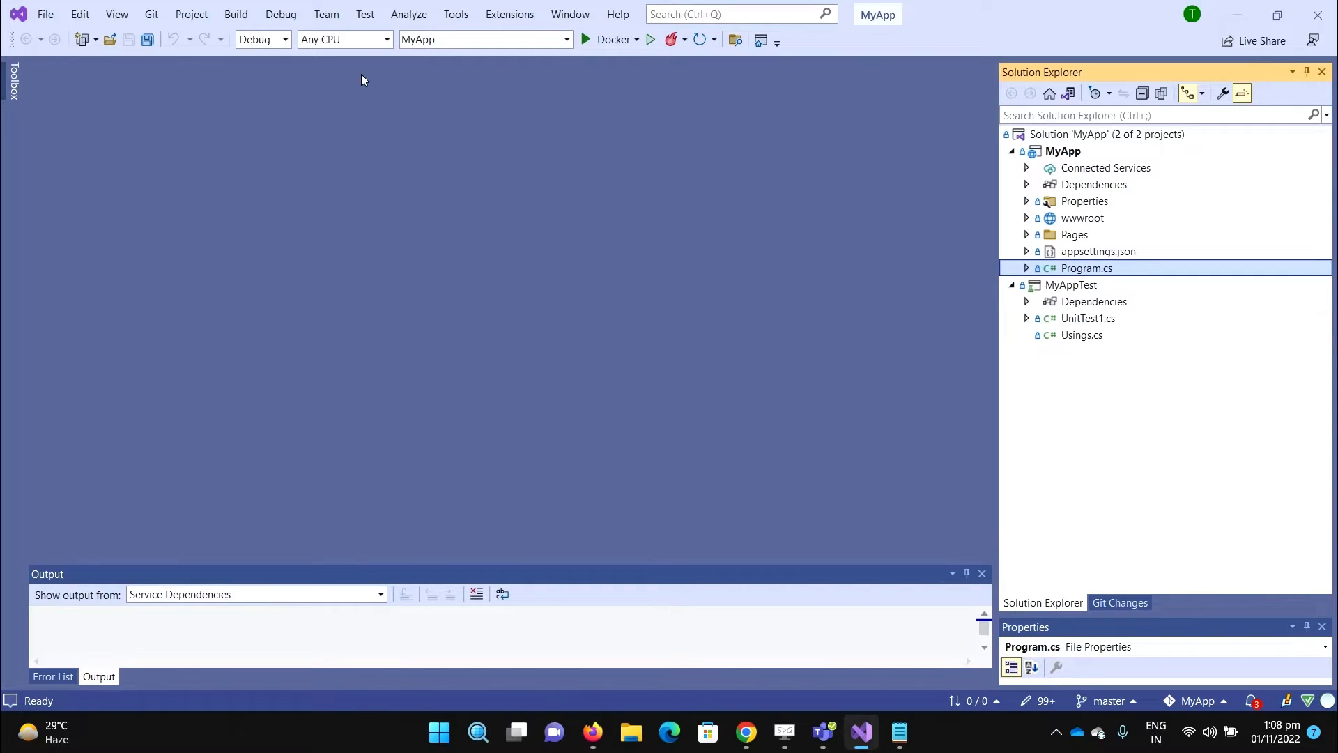
# - Run MyApp locally instead of Docker, declining the SSL certificate, and close the Version 1 page
pyautogui.click(635, 39)
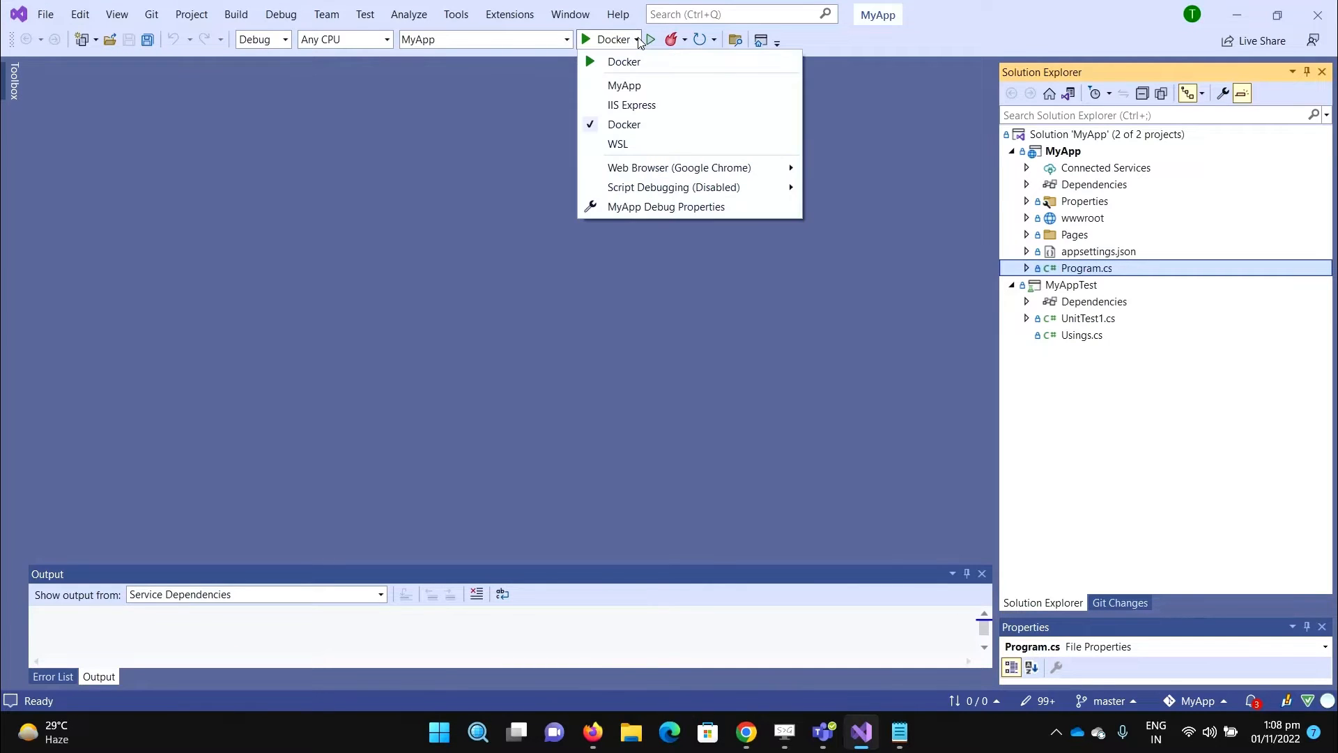
pyautogui.click(644, 87)
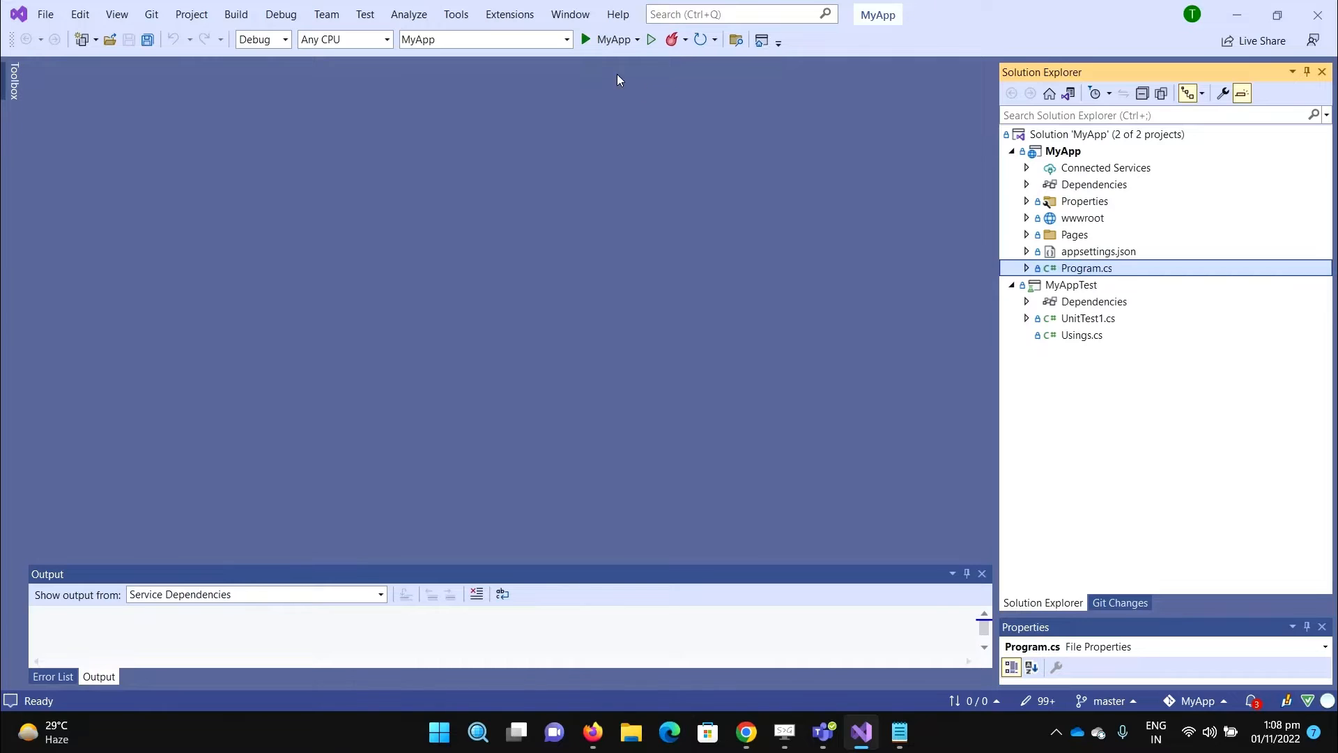
pyautogui.click(596, 42)
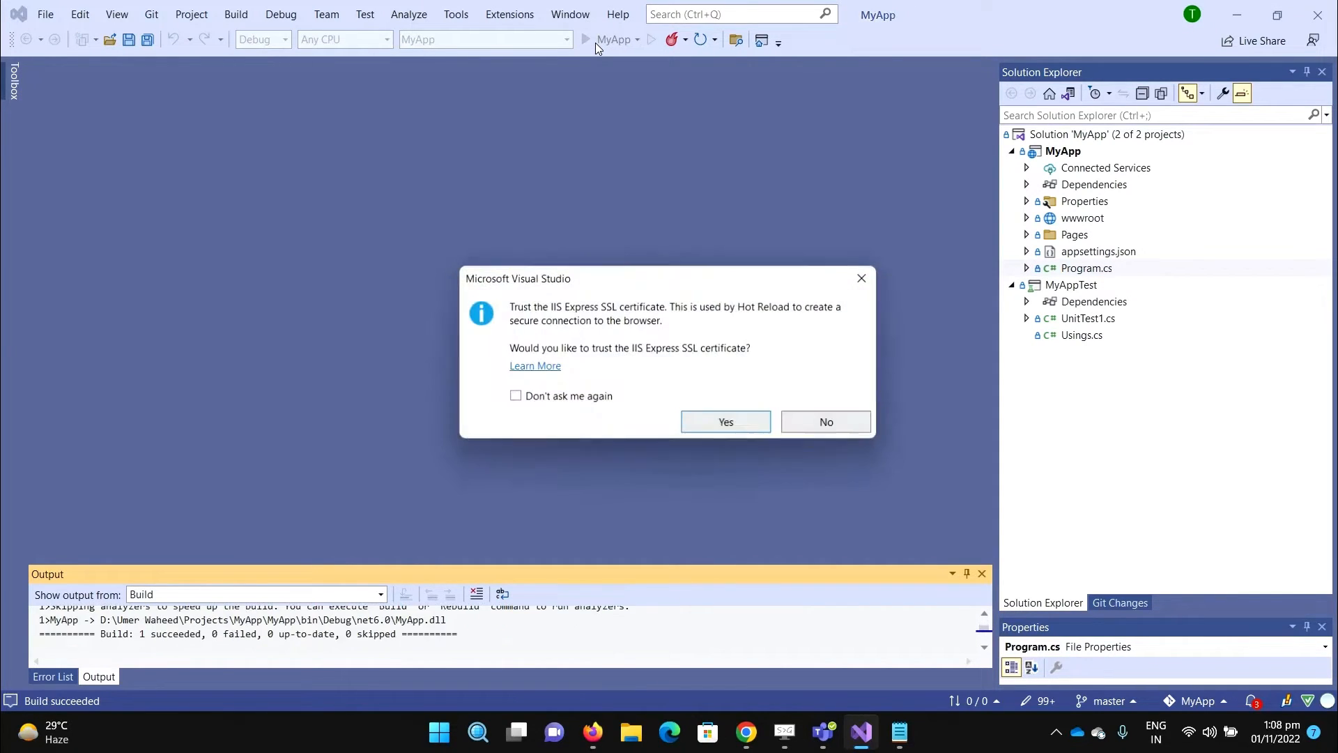
pyautogui.click(822, 423)
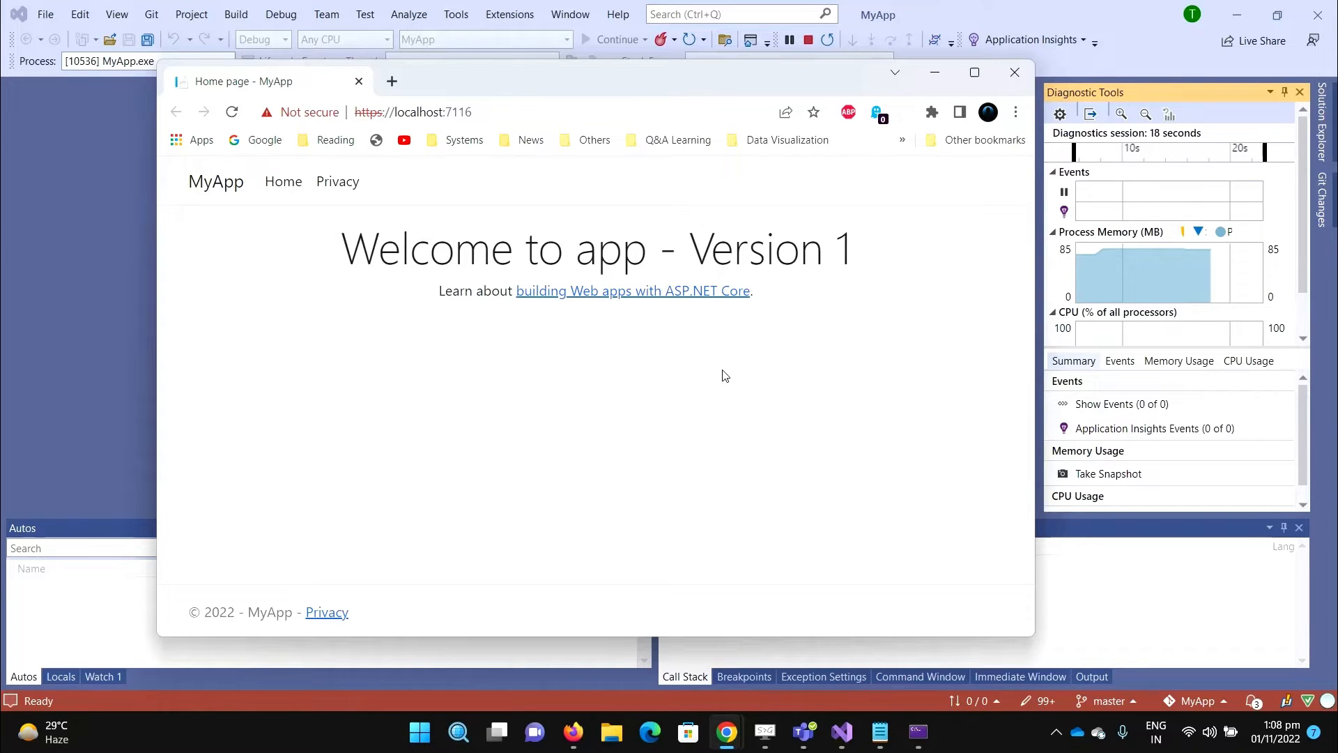
pyautogui.click(1015, 73)
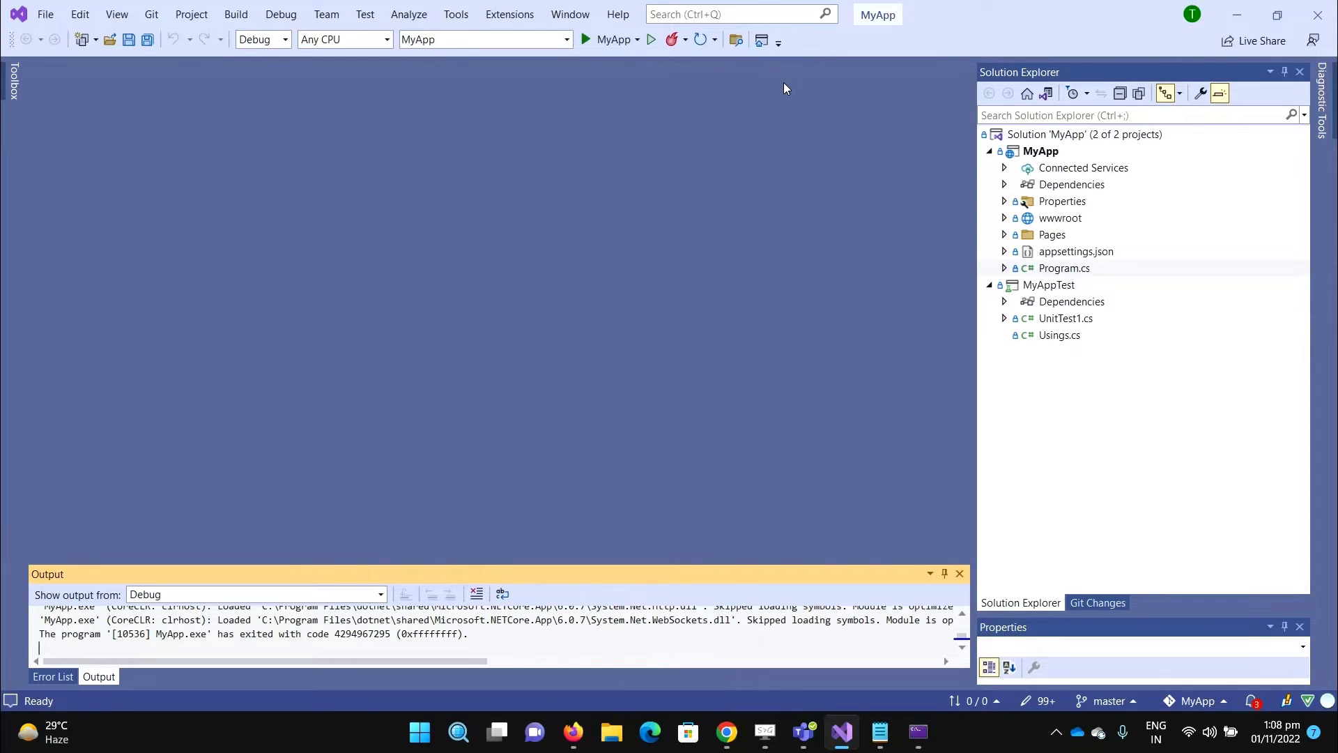
# - Add Linux-targeted Docker support to the MyApp project and open the generated Dockerfile
pyautogui.doubleClick(1043, 152)
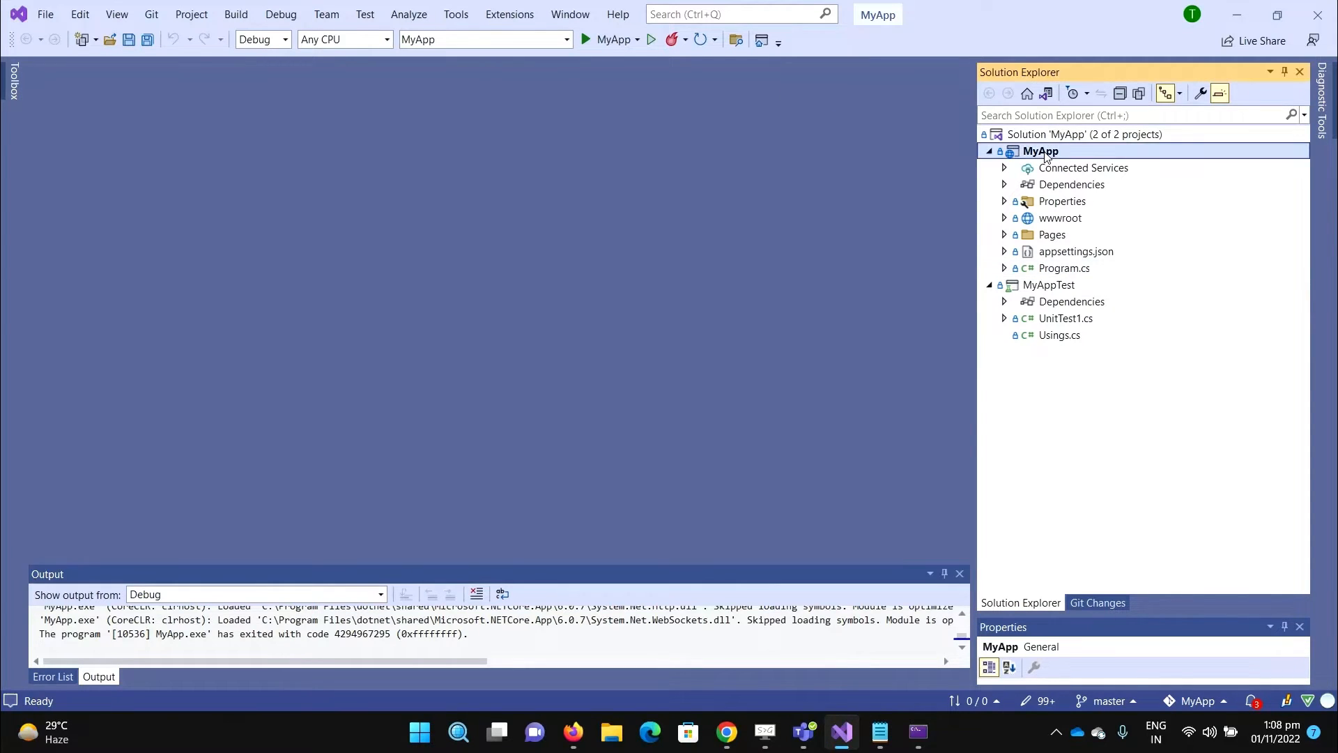
pyautogui.rightClick(1045, 155)
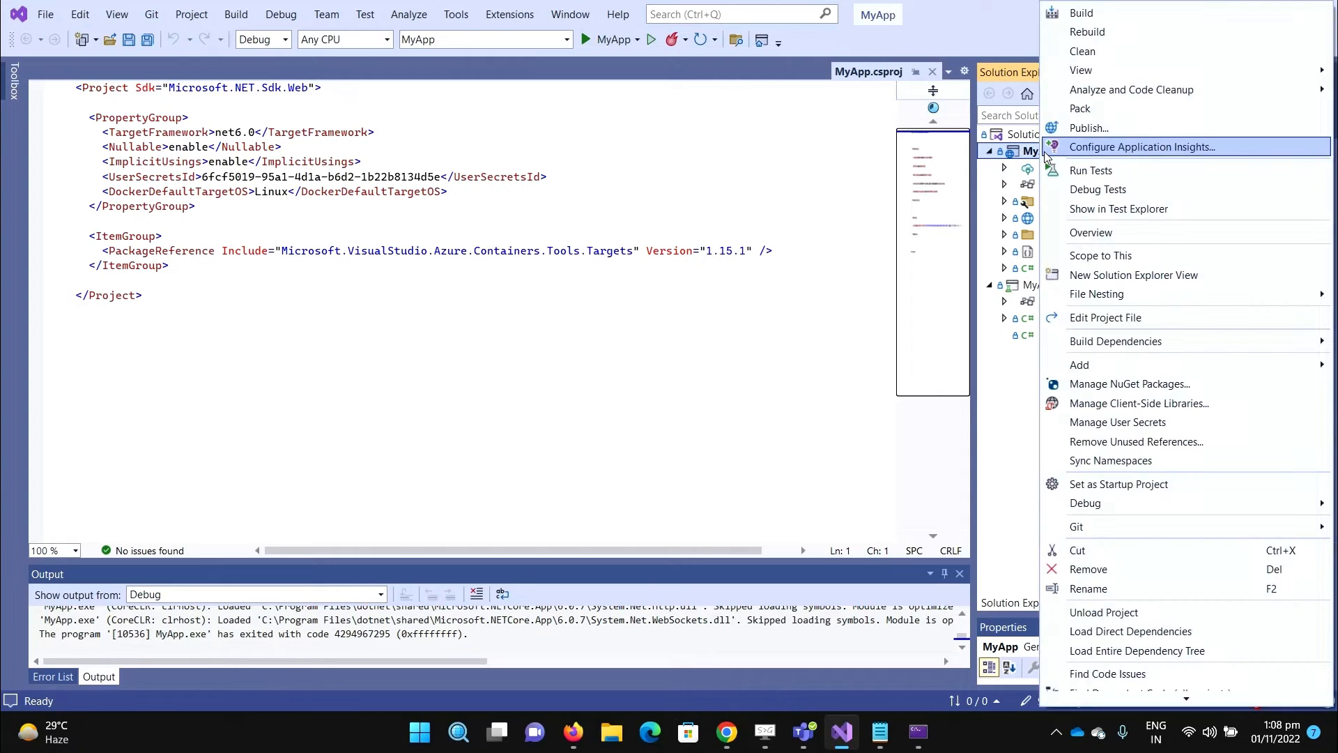
pyautogui.moveTo(1140, 374)
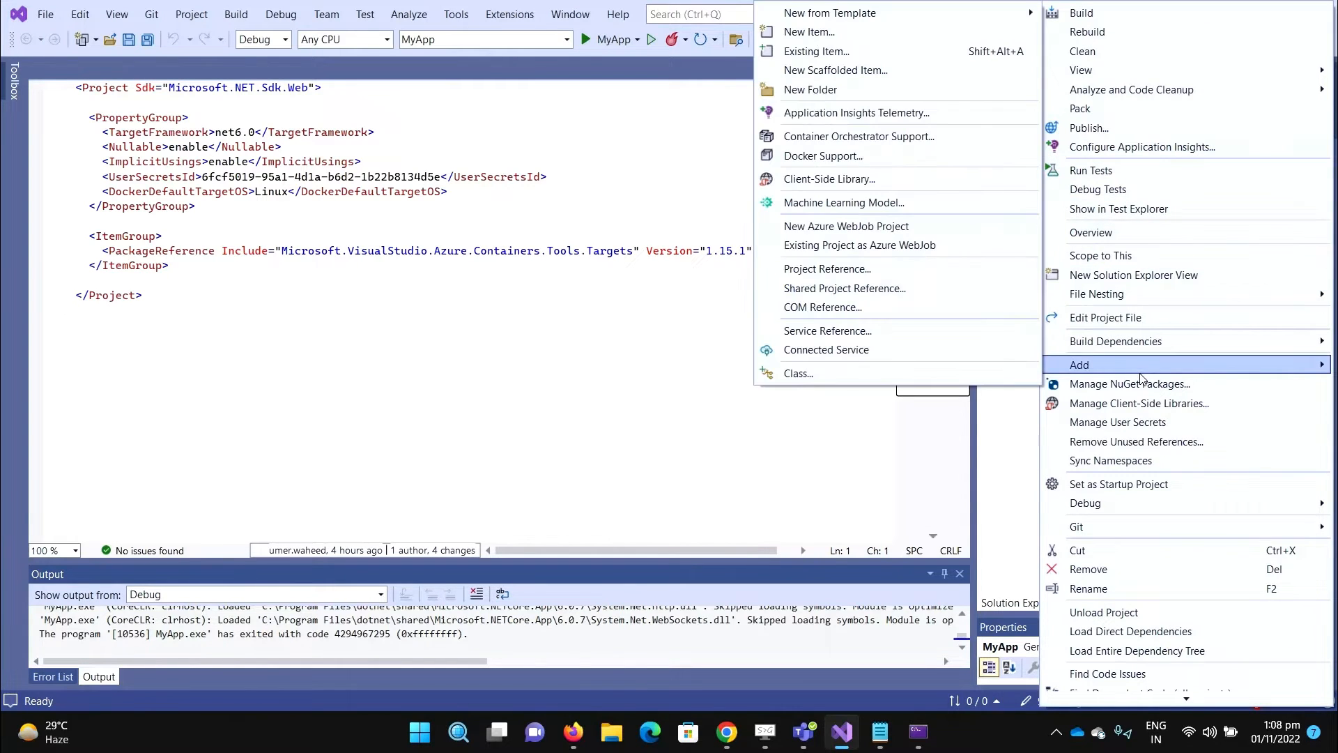
pyautogui.click(862, 165)
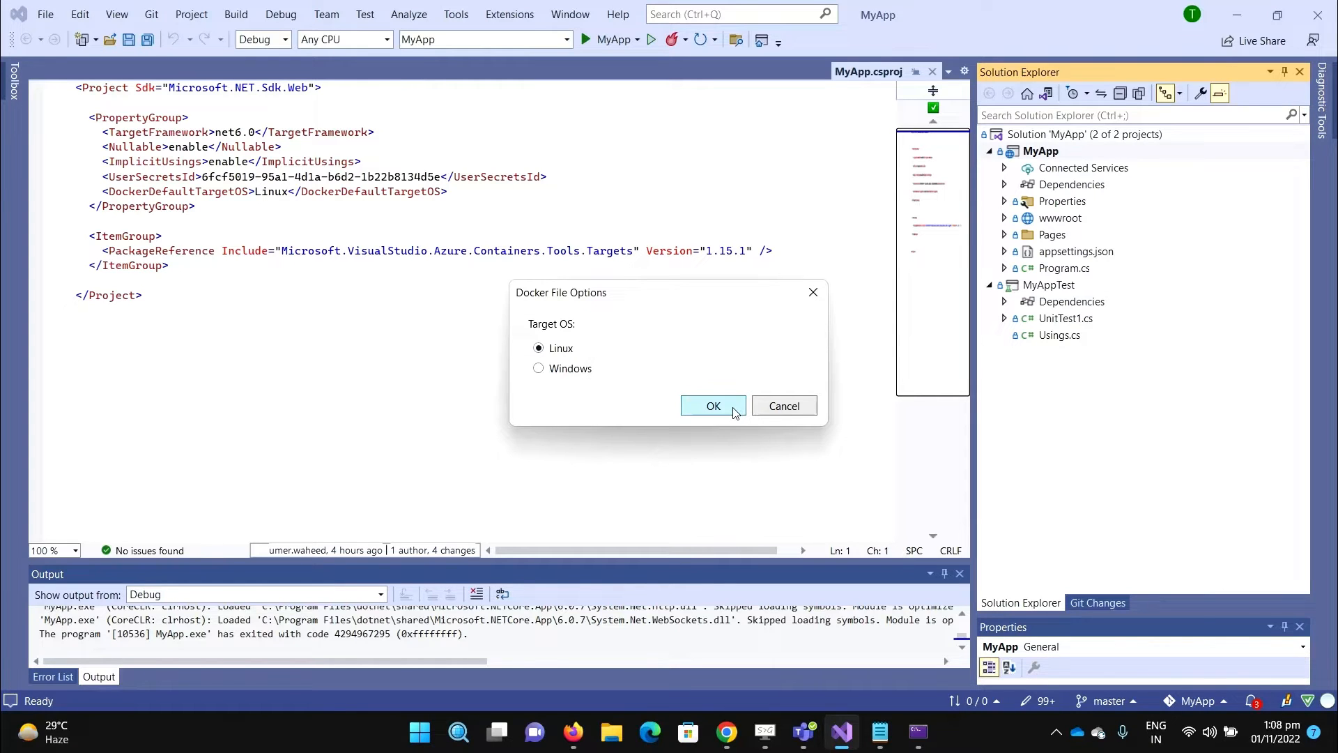
pyautogui.click(714, 406)
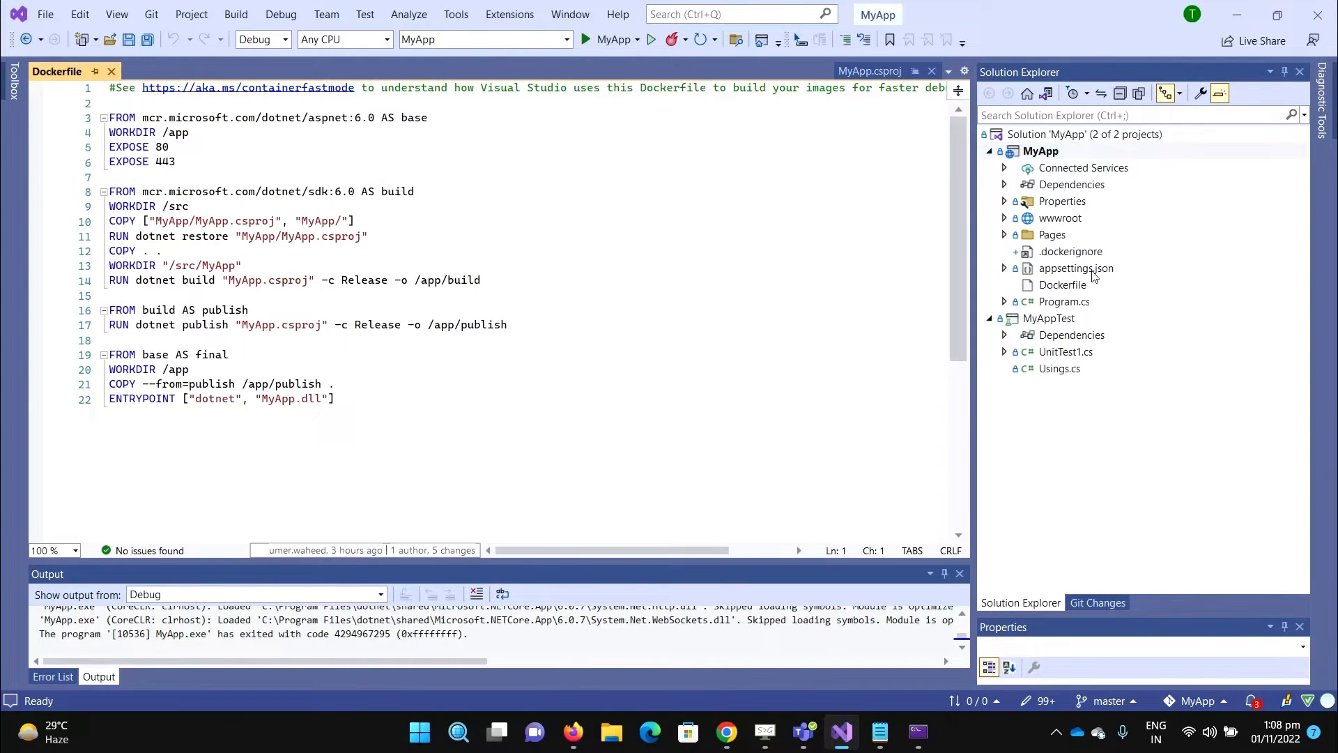
pyautogui.doubleClick(1070, 287)
# - Paste the two-stage 6.0-alpine Dockerfile from Notepad over the existing Dockerfile contents
pyautogui.click(422, 372)
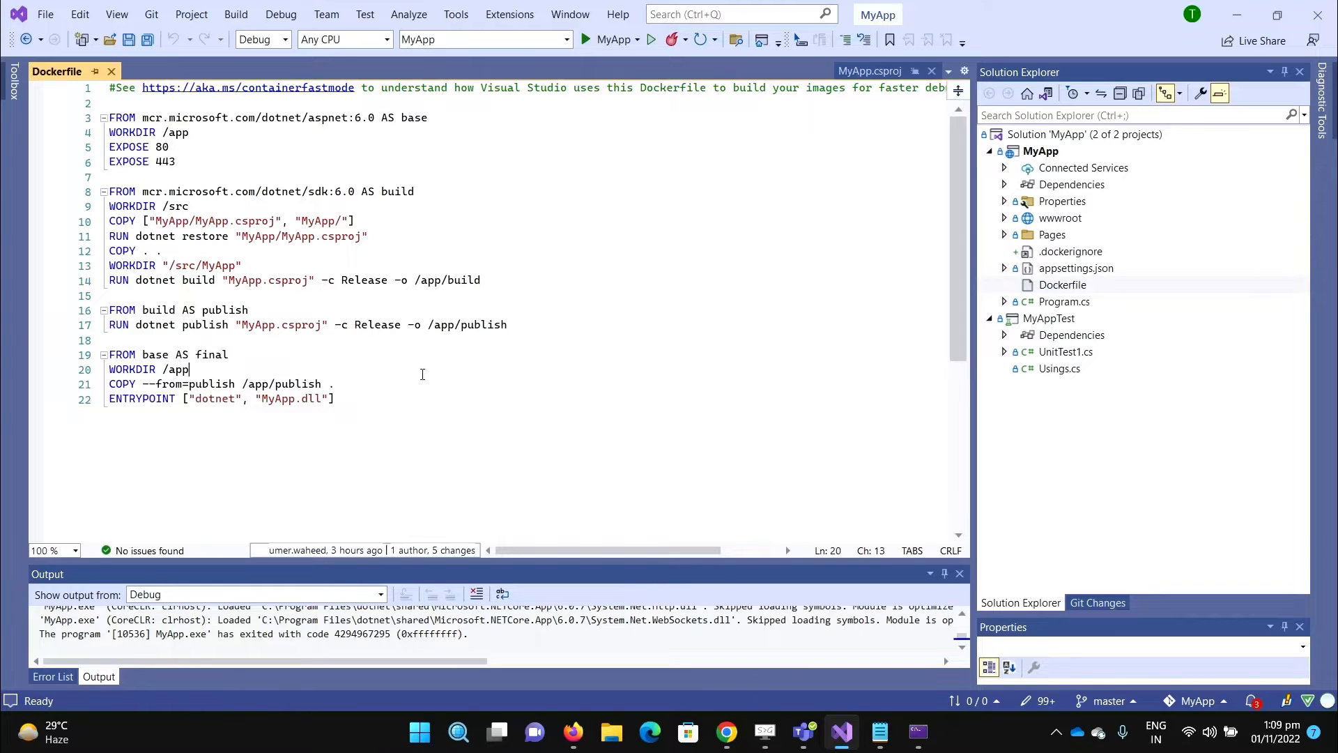
pyautogui.hotkey('alt', 'Tab')
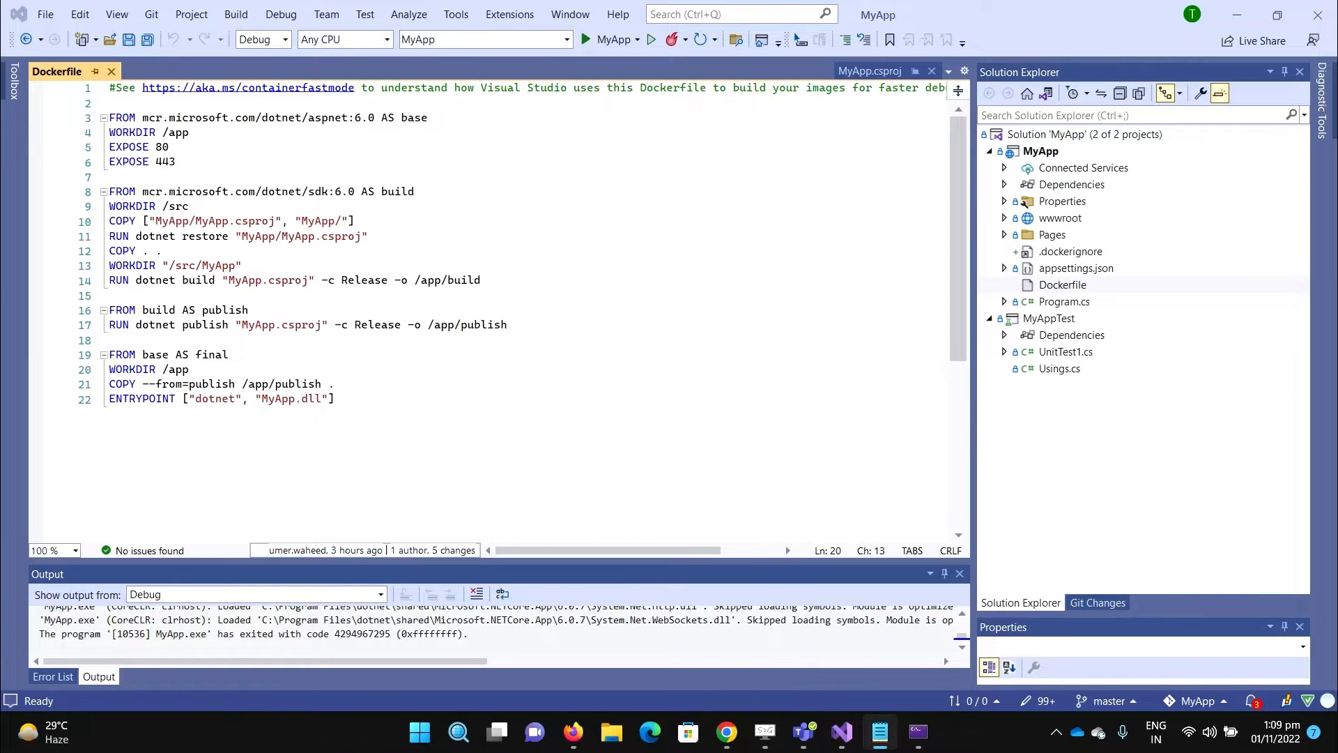
pyautogui.hotkey('alt', 'Tab')
pyautogui.hotkey('ctrl', 'a')
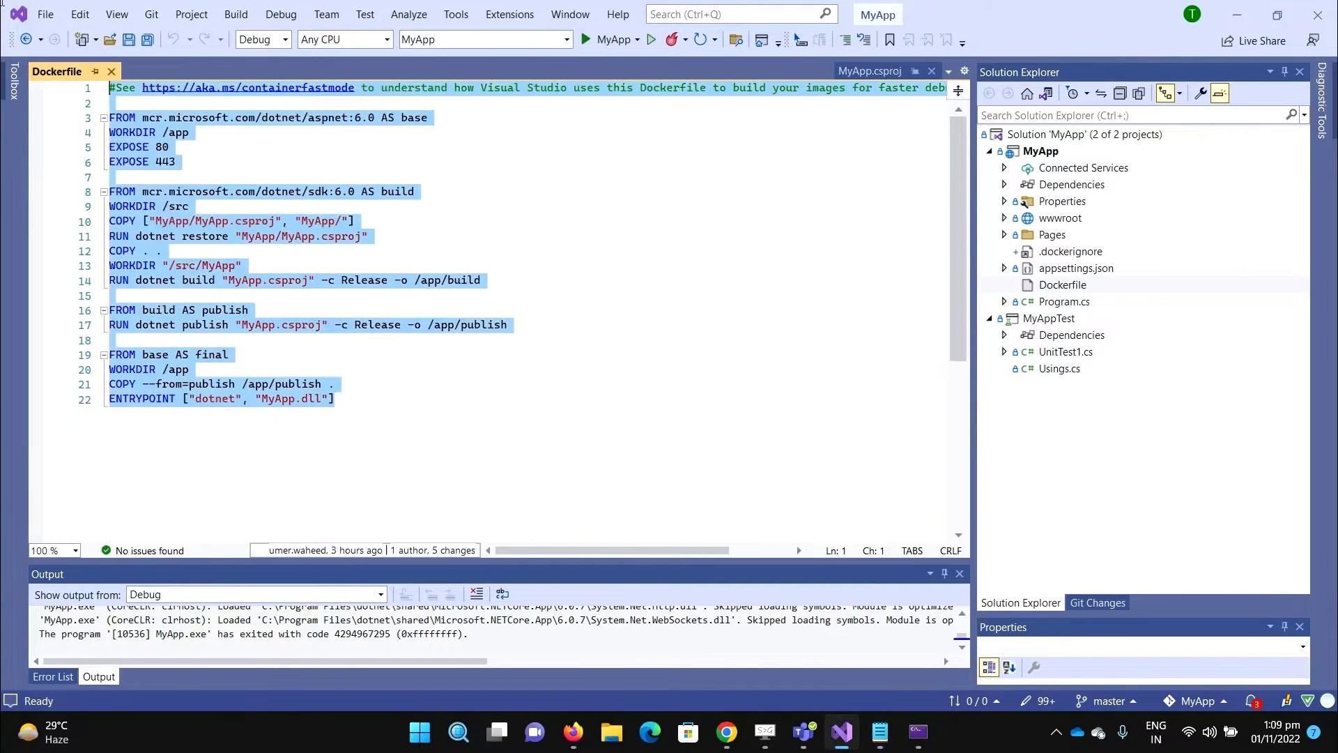
pyautogui.write('FROM mcr.microsoft.com/dotnet/sdk:6.0-alpine as build WORKDIR /app COPY . . RUN dotnet restore RUN dotnet publish -o /app/published-app  FROM mcr.microsoft.com/dotnet/aspnet:6.0-alpine as runtime WORKDIR /app COPY --from=build /app/published-app /app ENTRYPOINT ["dotnet", "MyApp.dll"]')
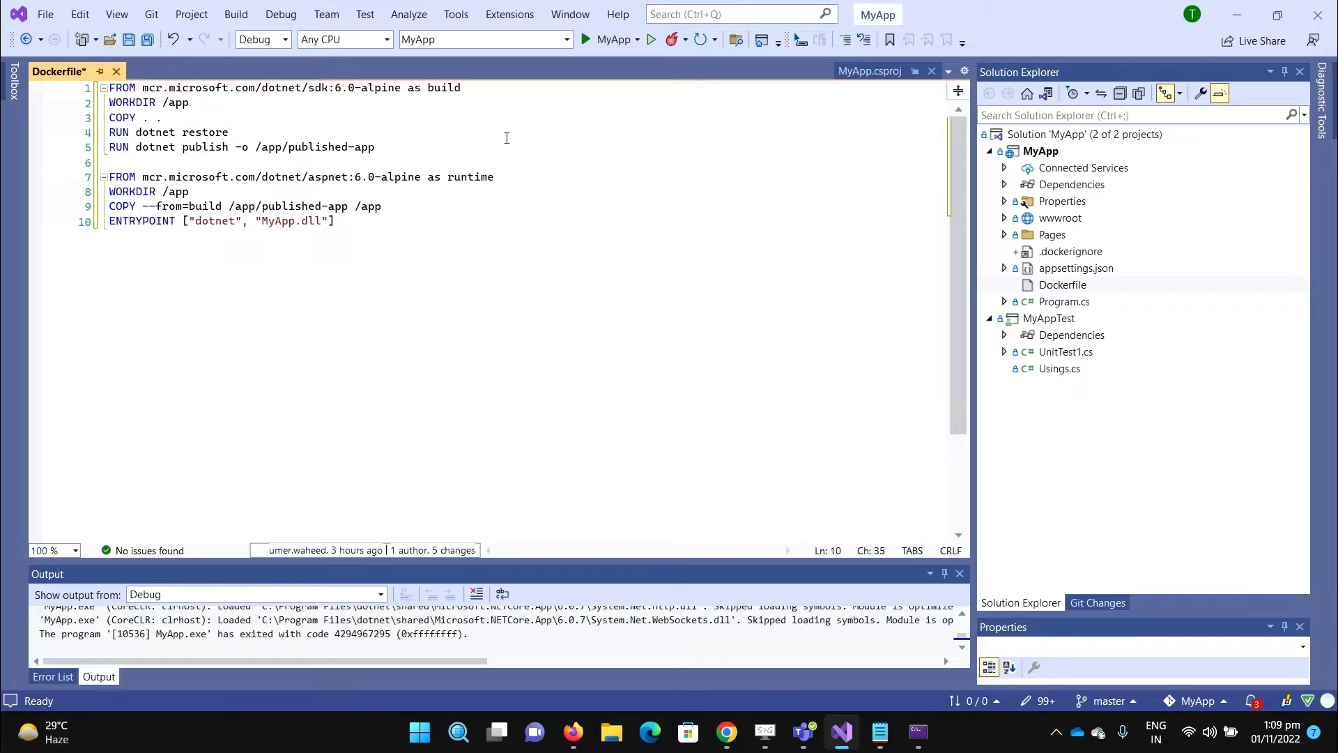
pyautogui.tripleClick(477, 91)
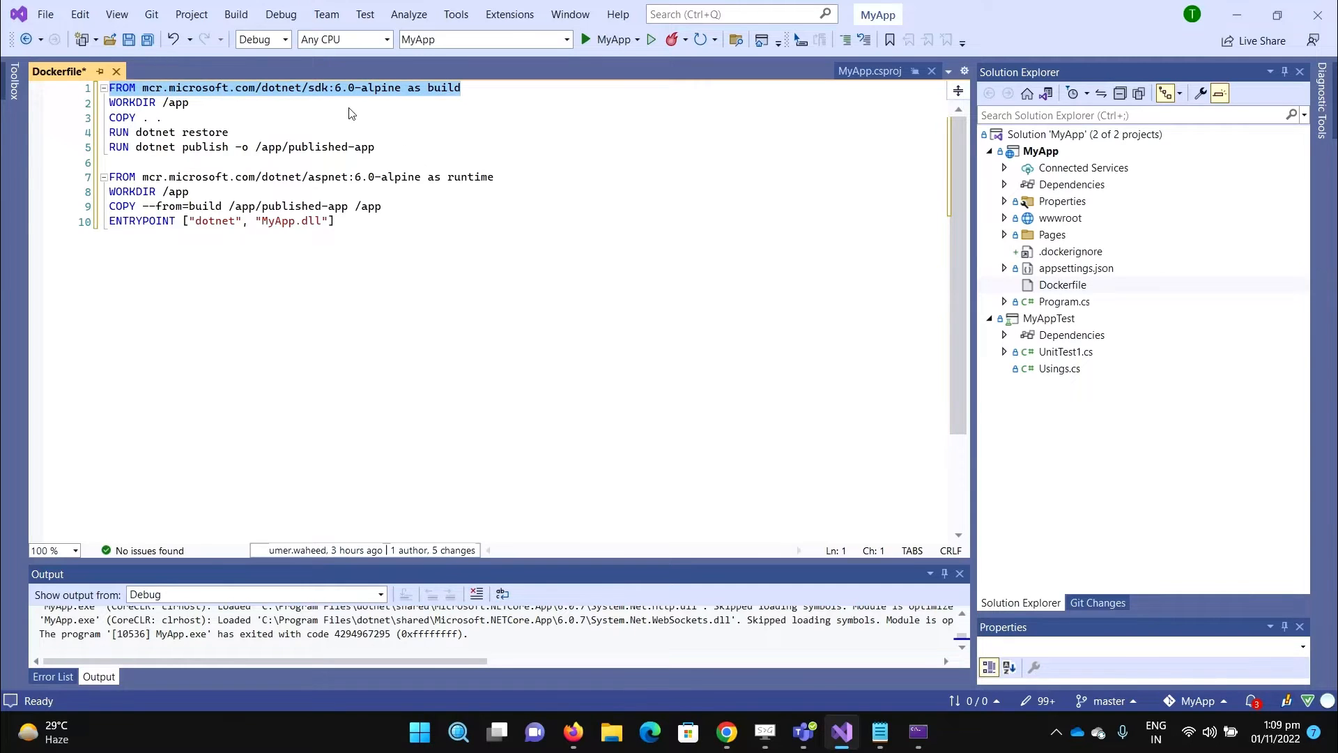
pyautogui.click(531, 294)
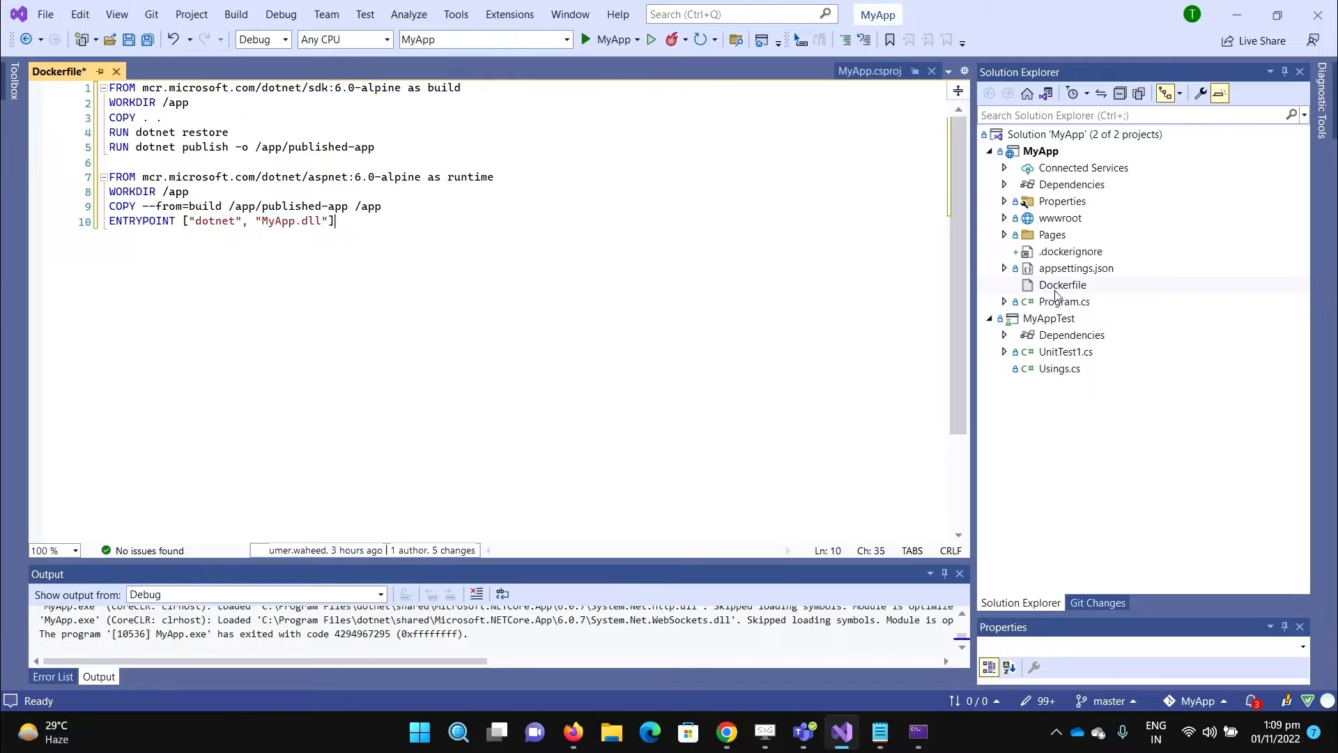
pyautogui.click(573, 731)
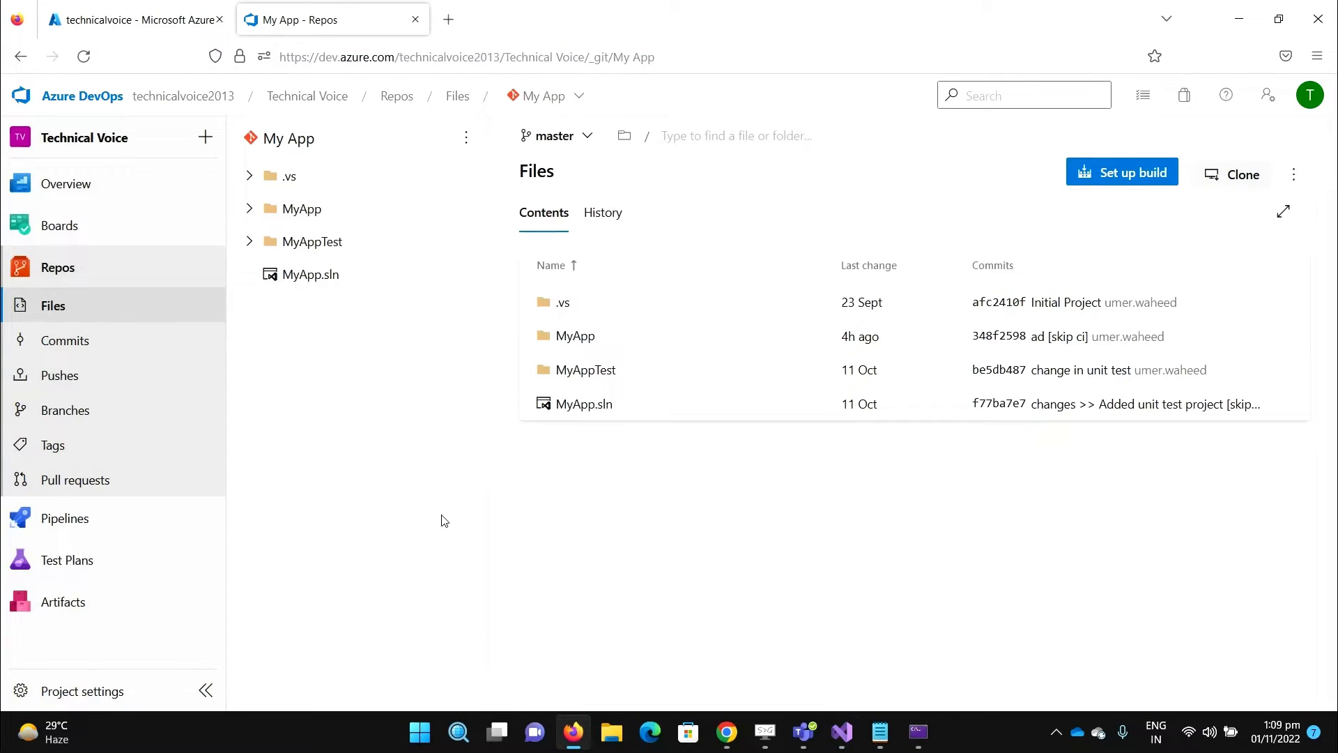
# - Start a new pipeline from Azure Repos Git for the My App repository, then return to Visual Studio
pyautogui.click(89, 523)
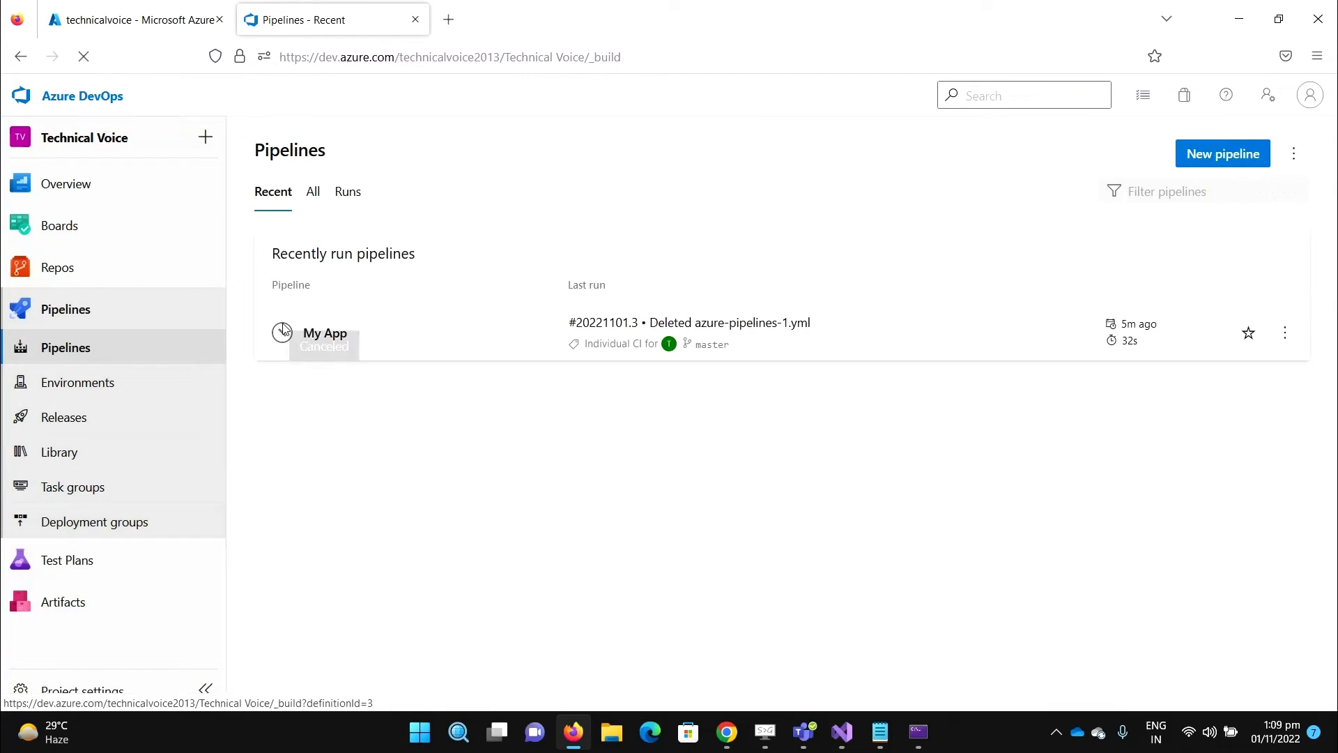
pyautogui.click(1208, 157)
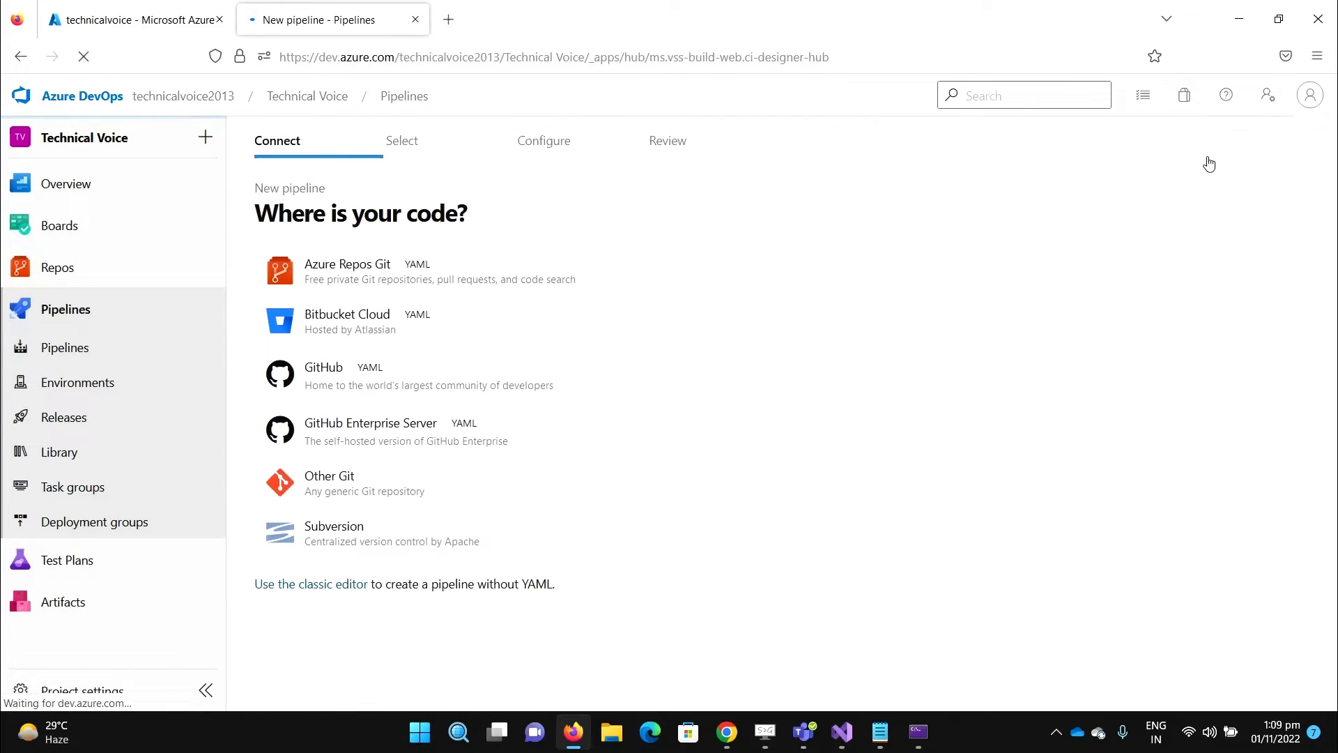
pyautogui.click(331, 279)
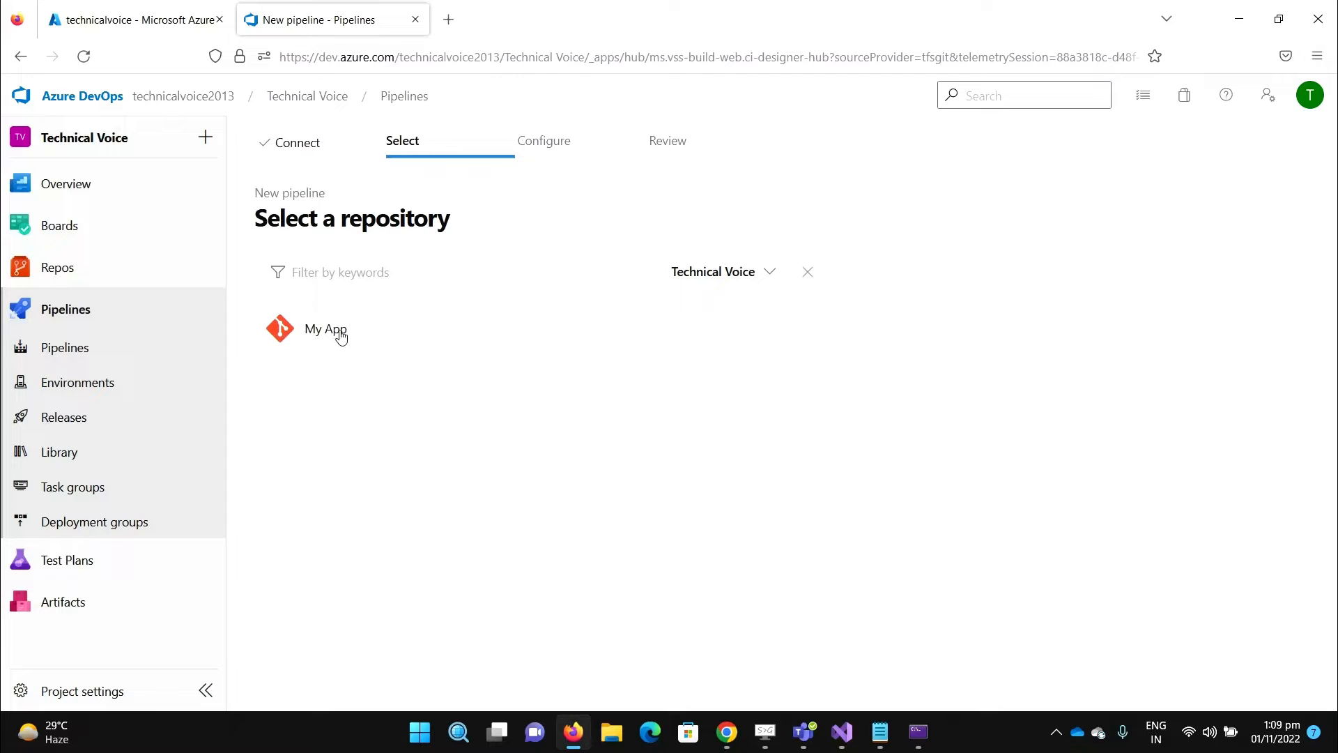
pyautogui.click(341, 336)
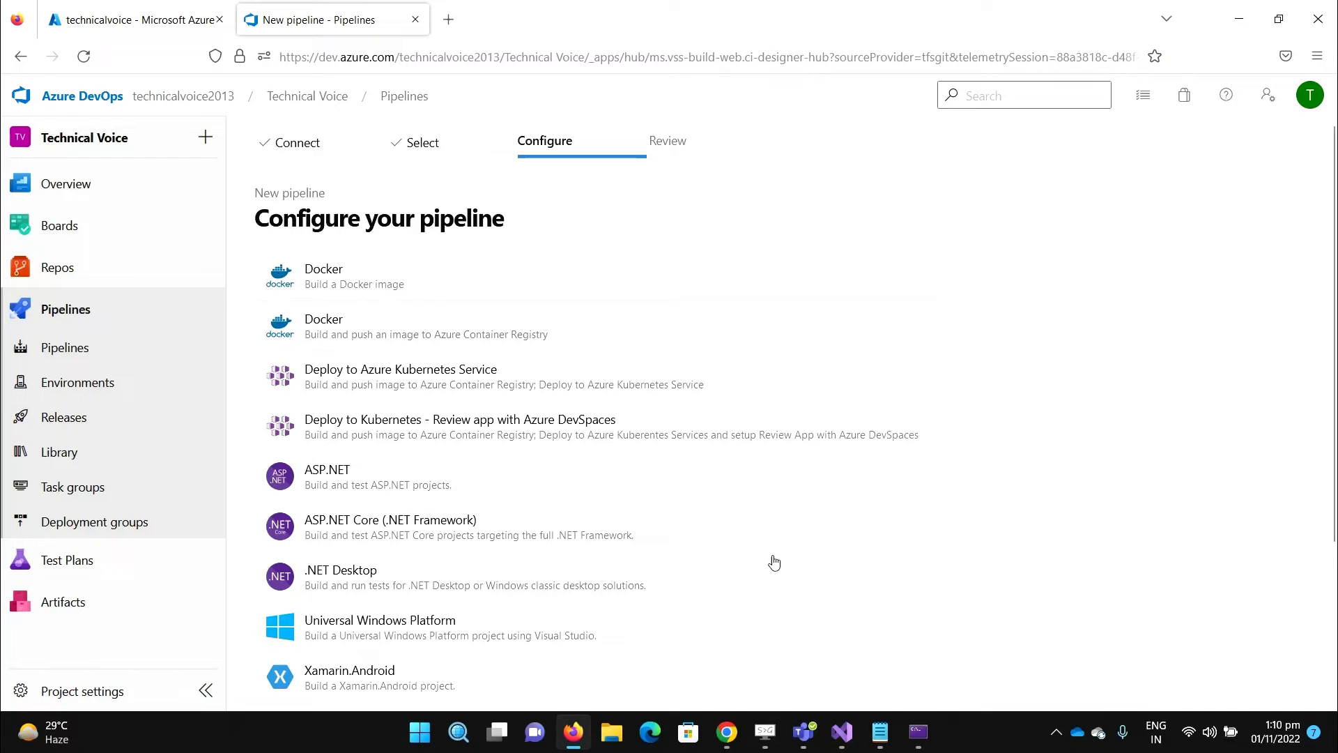
pyautogui.click(841, 737)
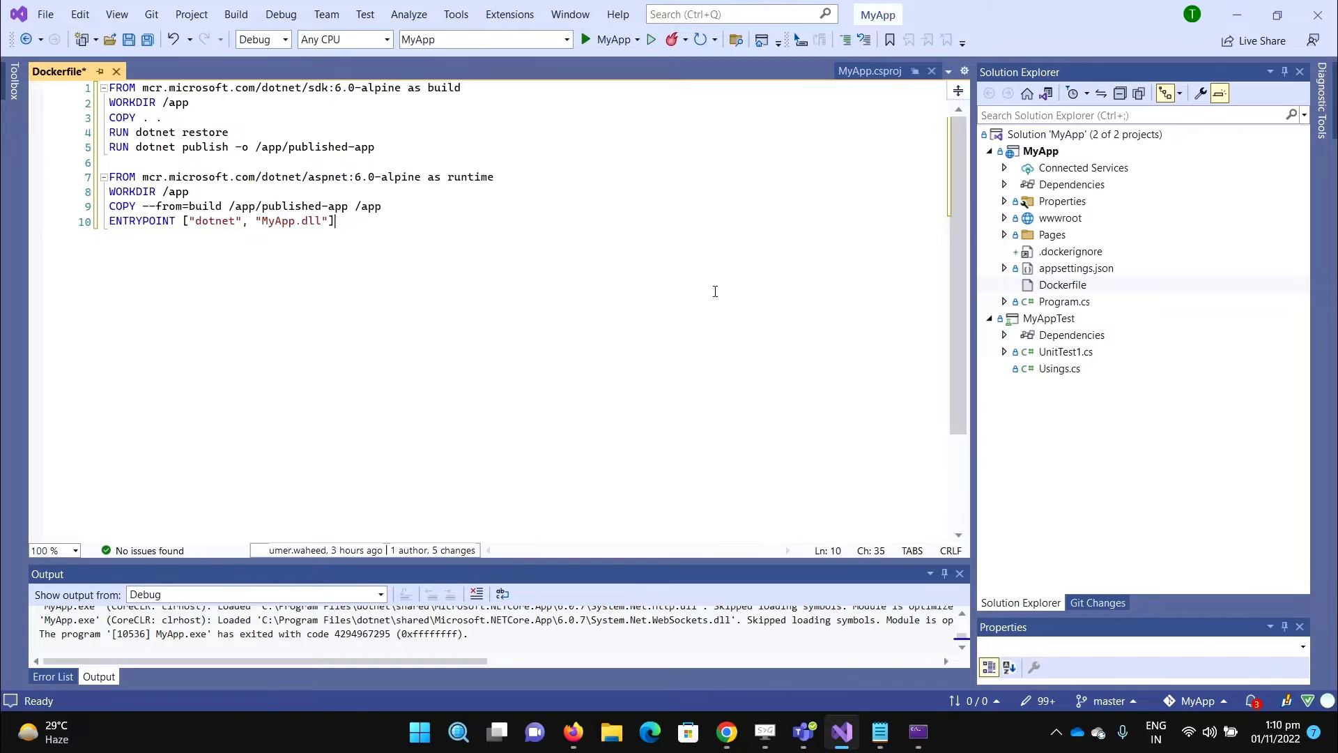
# - Save the edited Dockerfile and stage its change in Git Changes
pyautogui.click(1098, 602)
pyautogui.rightClick(1073, 444)
pyautogui.click(1123, 476)
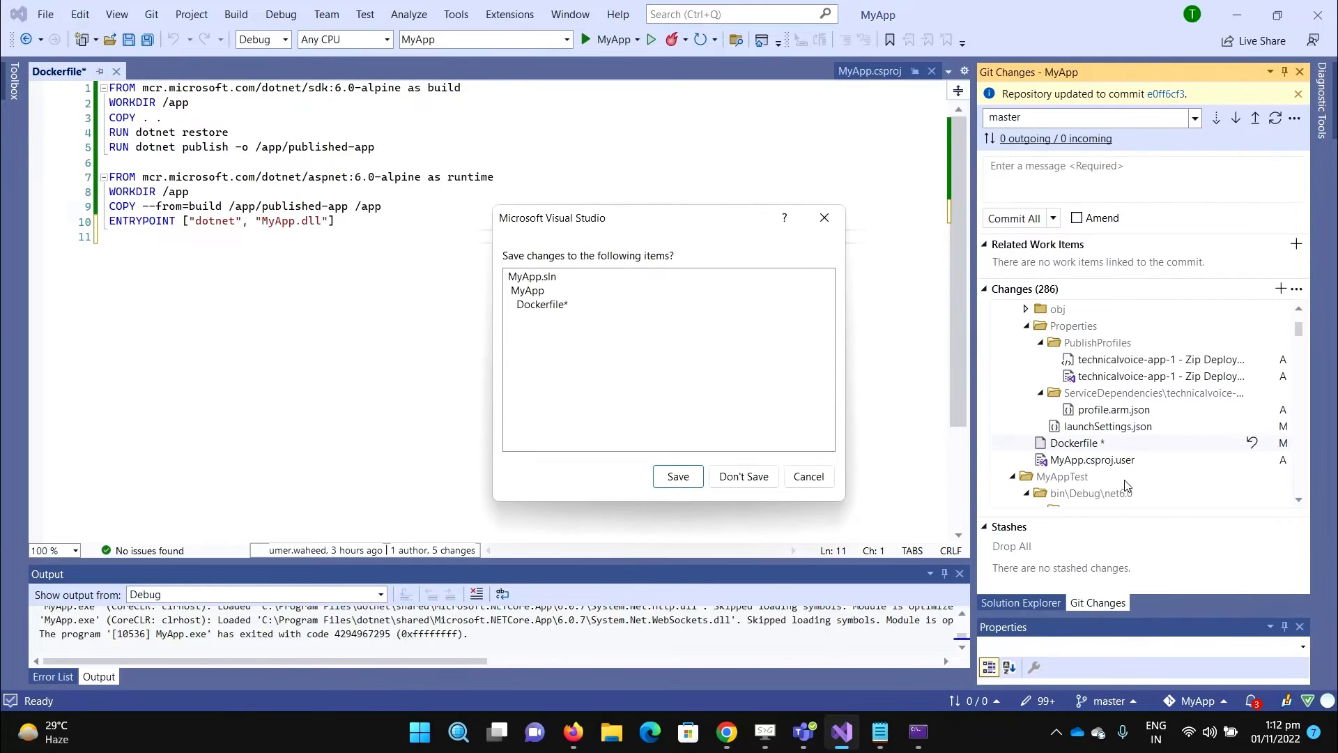
pyautogui.click(674, 489)
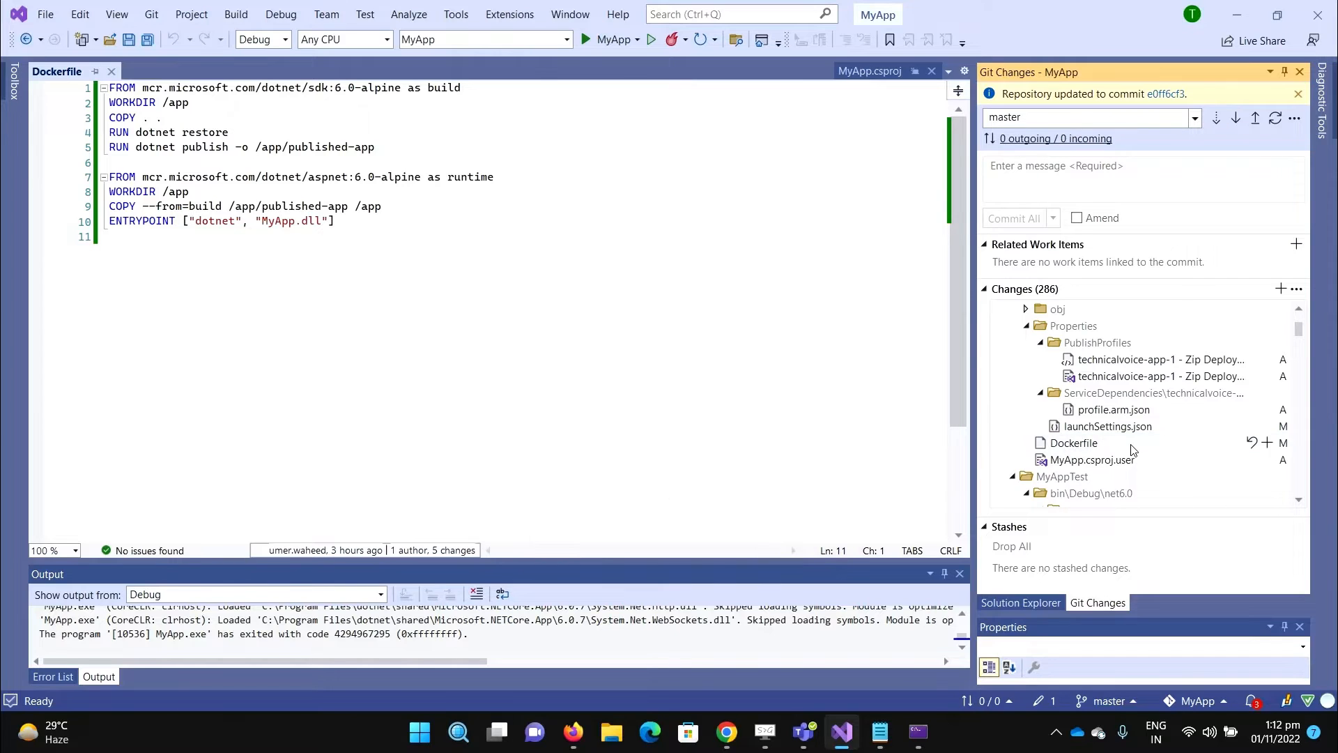
pyautogui.rightClick(1094, 451)
# - Commit the Dockerfile as 'added docker file' and push master to the remote
pyautogui.click(1079, 182)
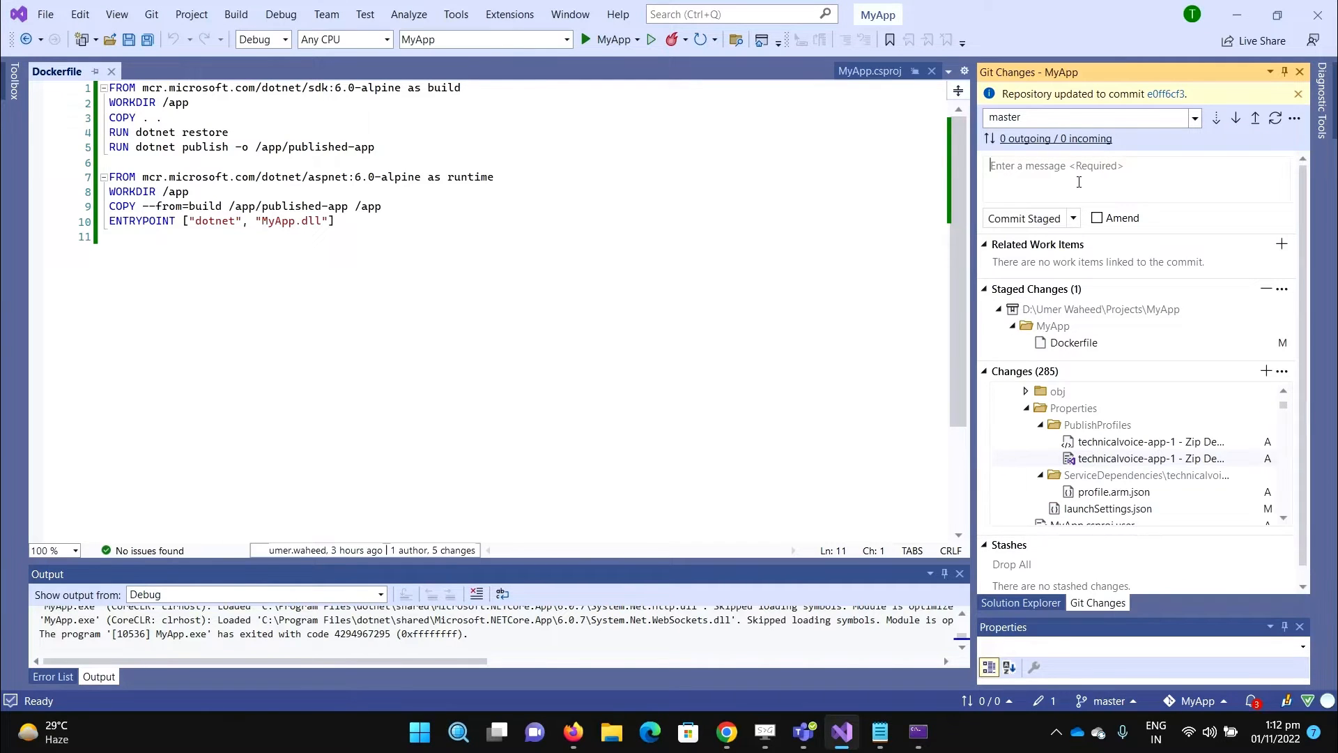
pyautogui.write('added docker file')
pyautogui.click(1075, 219)
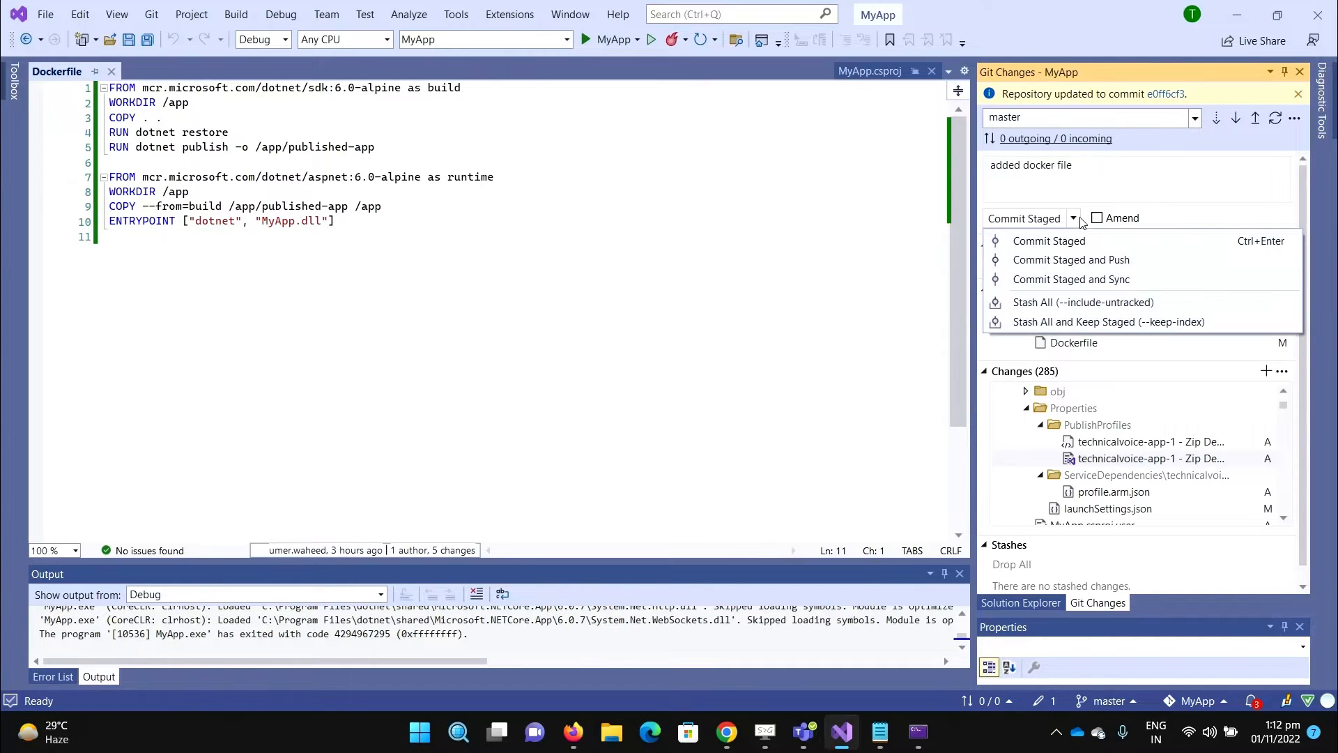
pyautogui.click(1066, 260)
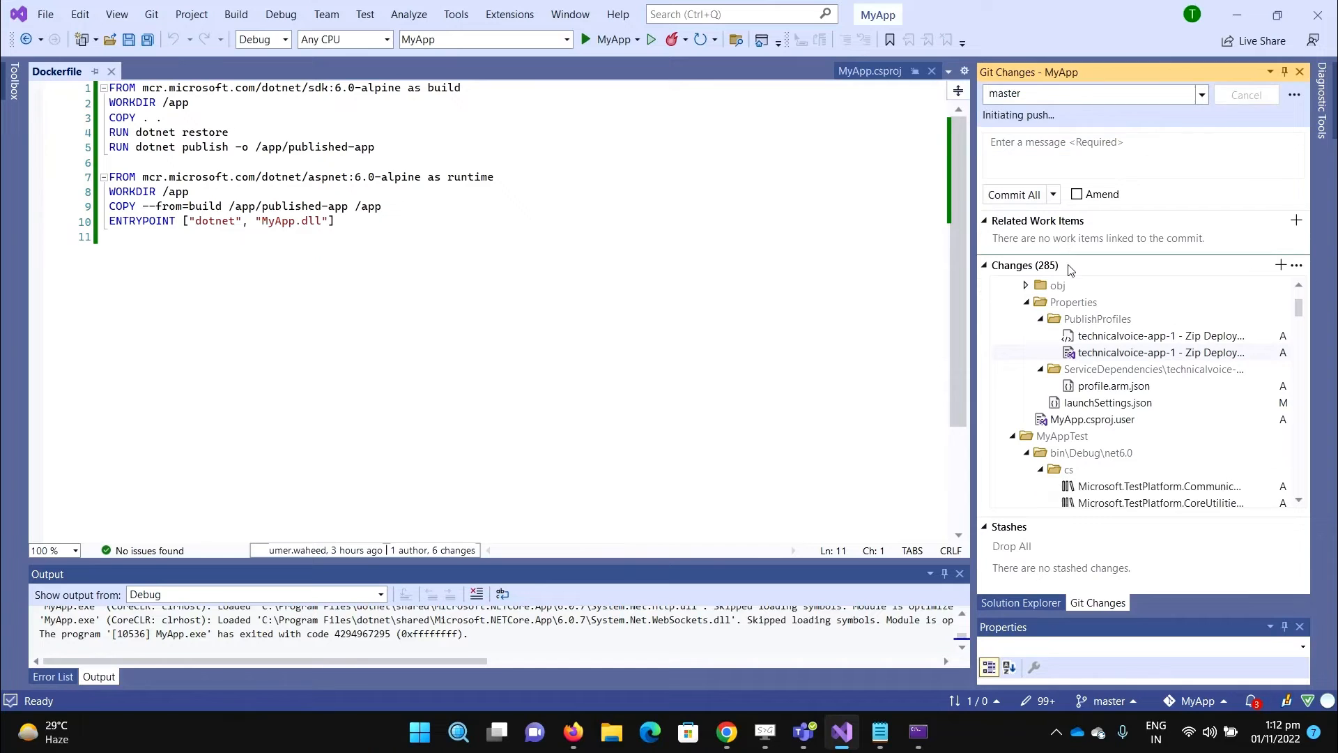
pyautogui.hotkey('alt', 'Tab')
pyautogui.moveTo(154, 265)
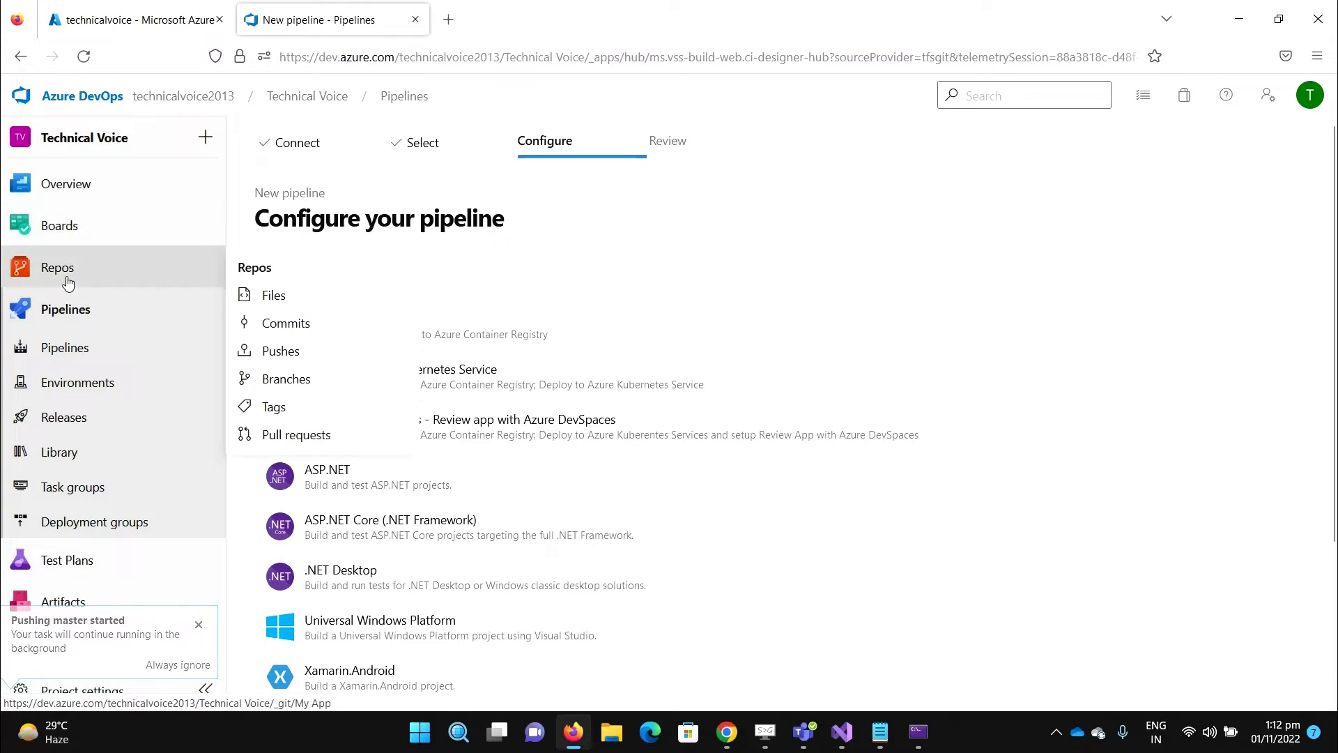
# - Duplicate the pipeline tab and confirm the pushed Dockerfile under MyApp in Repos > Files
pyautogui.rightClick(333, 21)
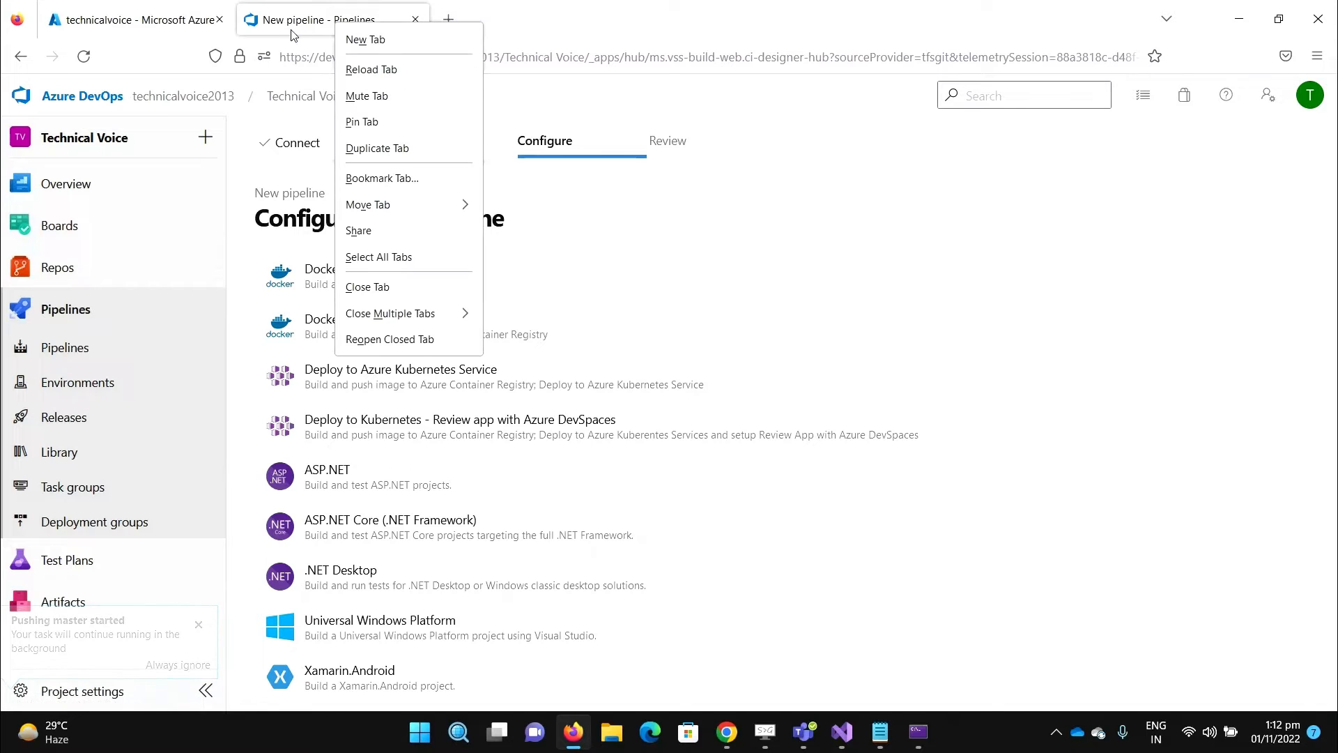
pyautogui.click(378, 148)
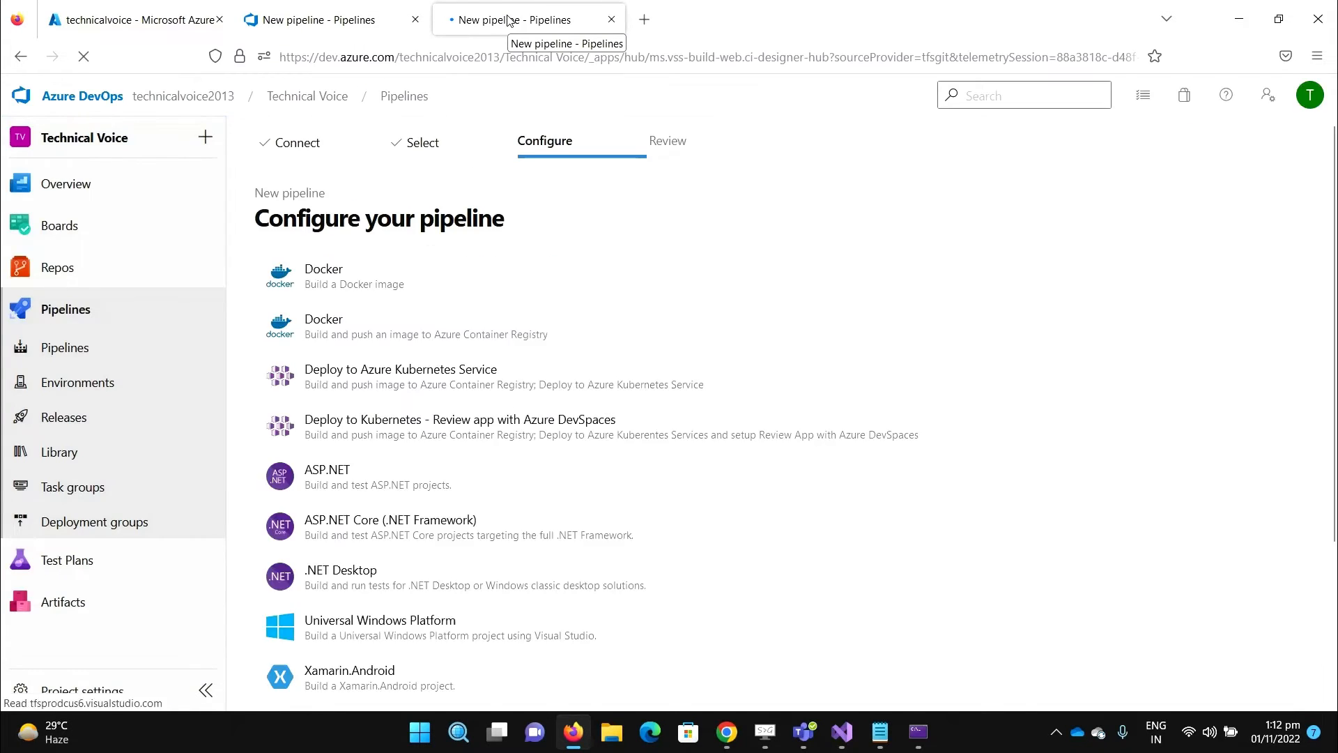
pyautogui.click(77, 275)
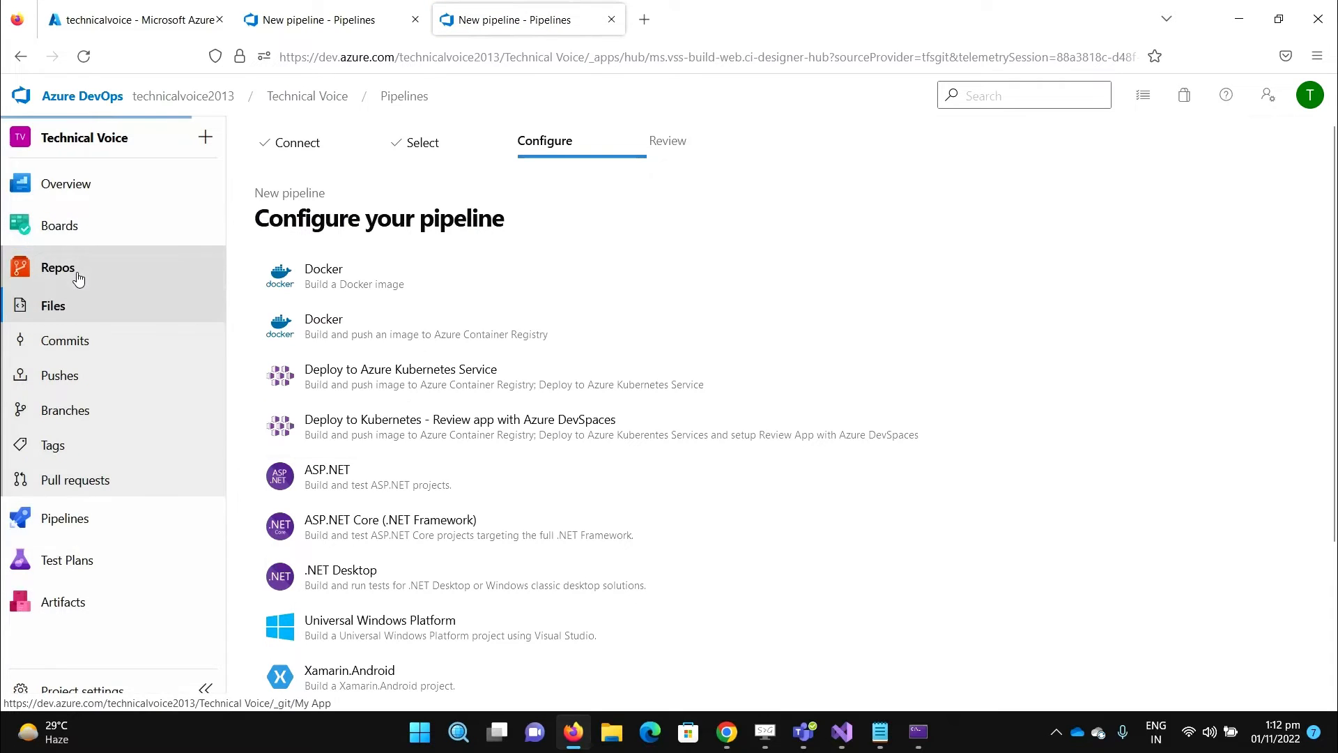
pyautogui.click(250, 210)
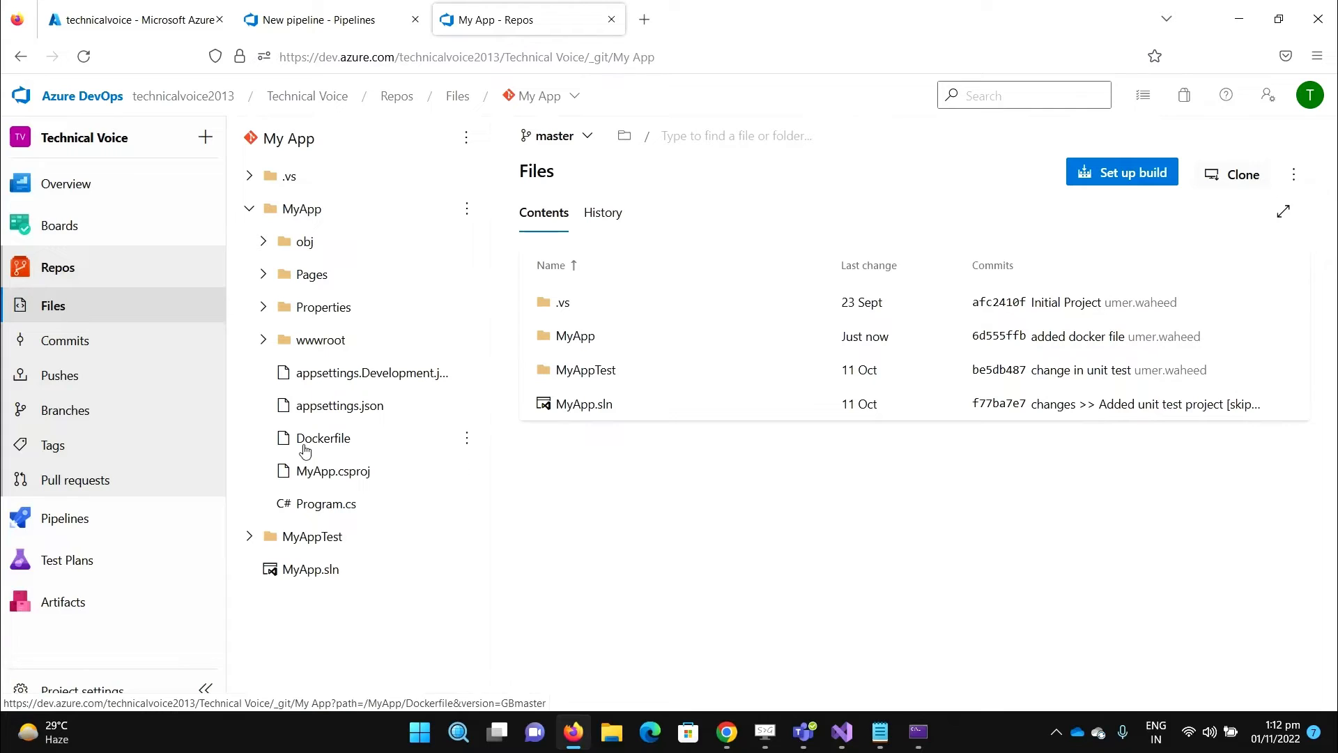
pyautogui.click(342, 31)
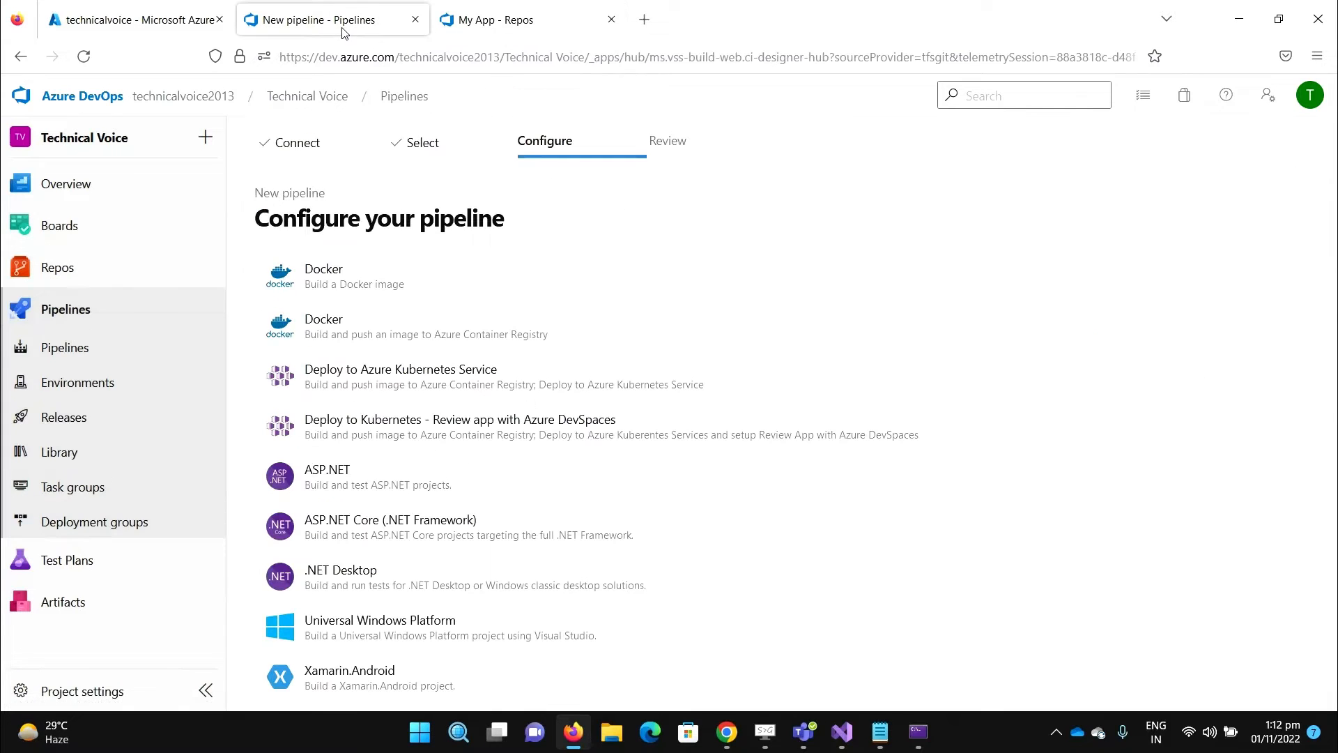
# - Choose the Docker build-and-push-to-ACR template on Azure subscription 1 and sign in with the Microsoft account
pyautogui.click(405, 332)
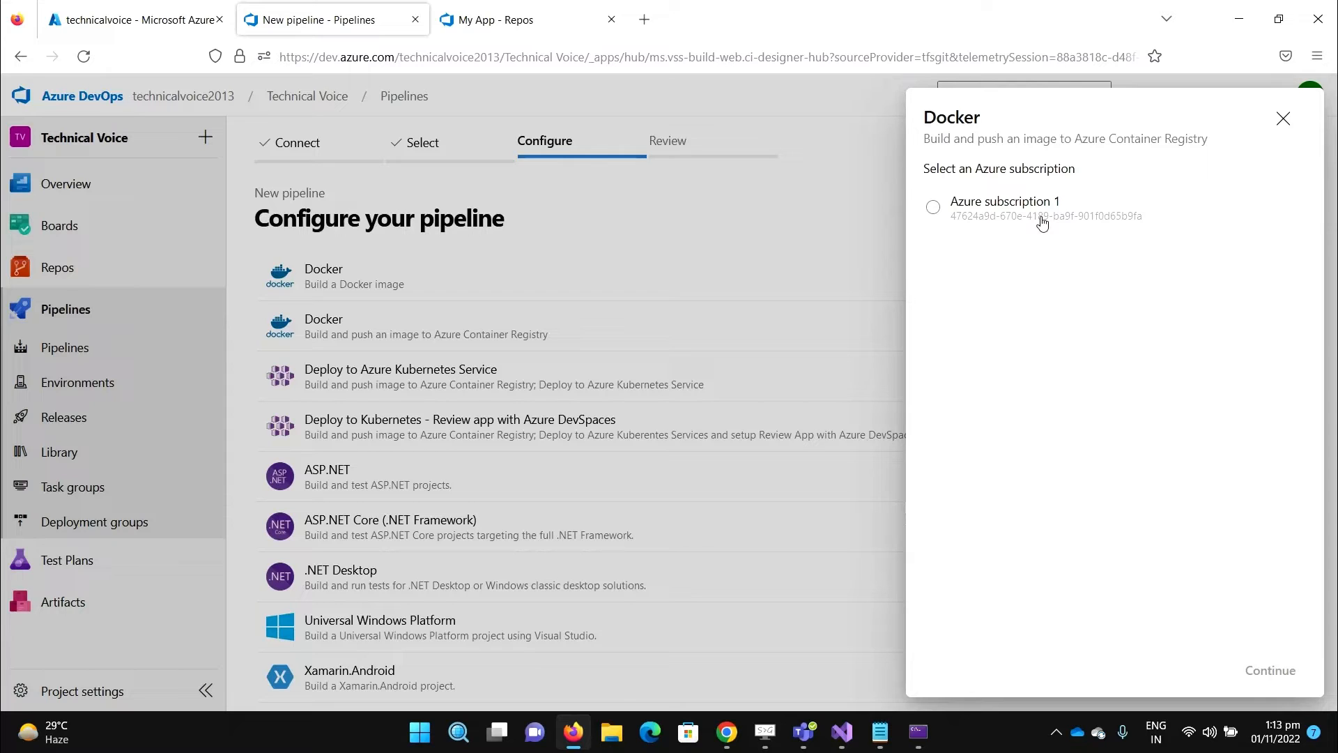
pyautogui.click(995, 216)
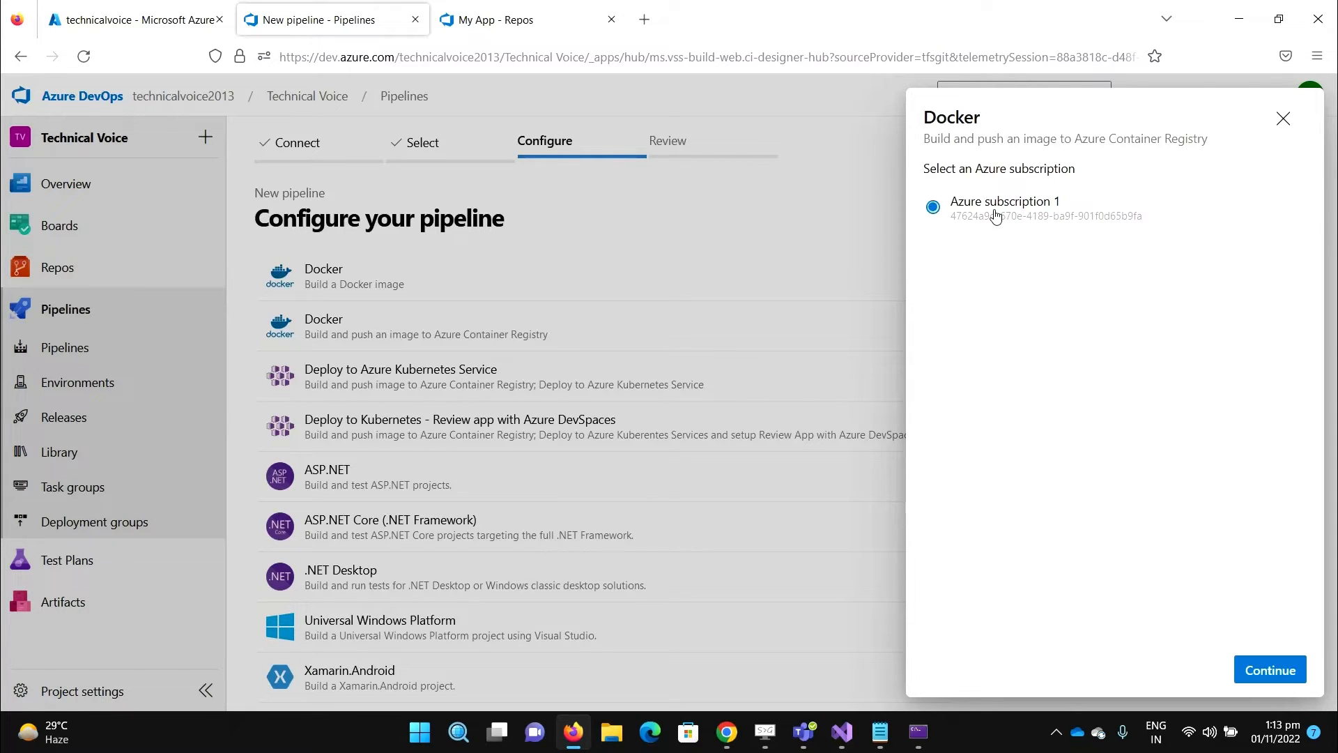
pyautogui.click(1271, 672)
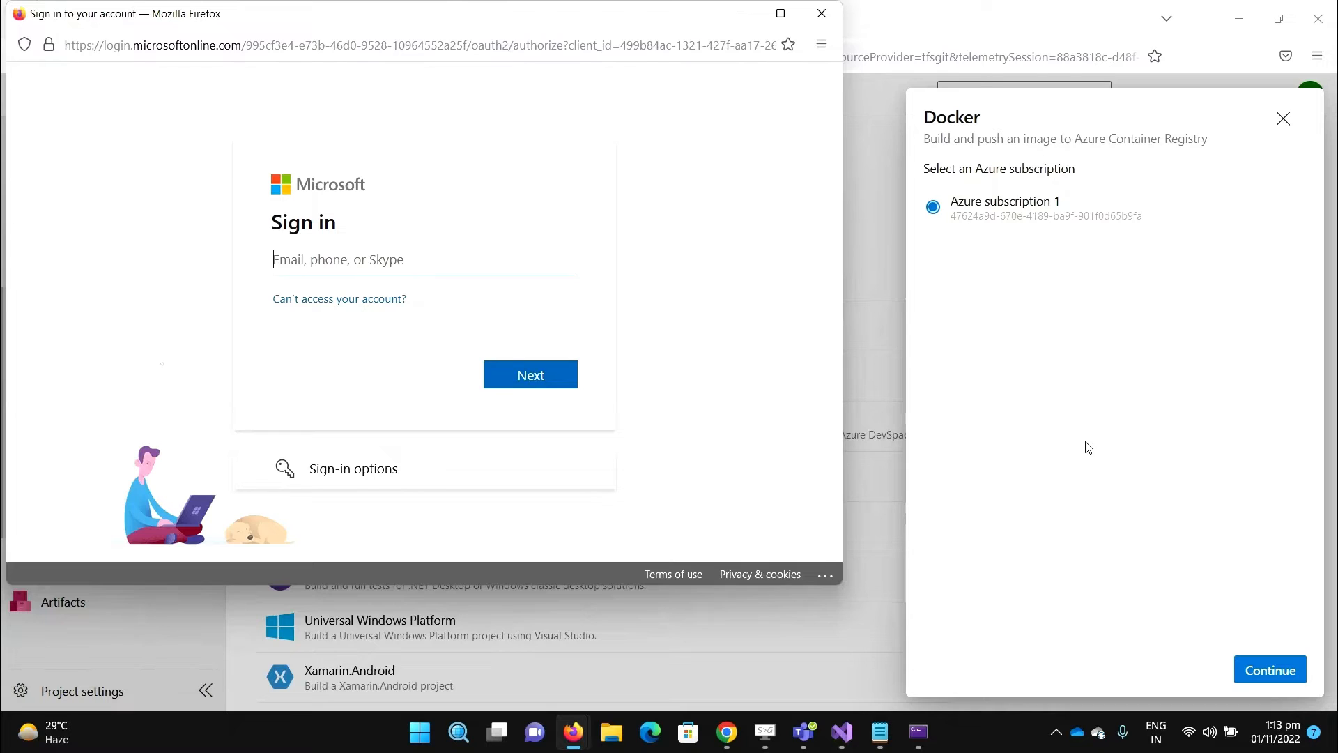
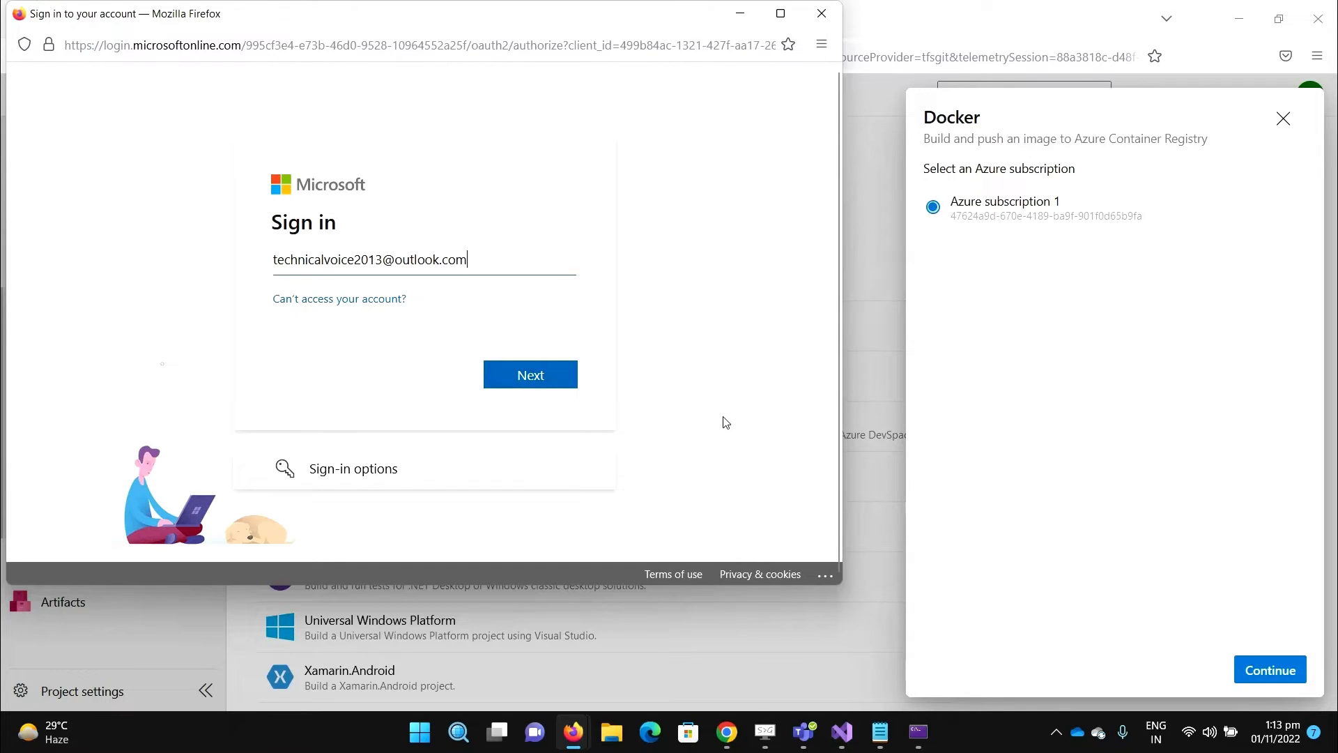
pyautogui.click(550, 382)
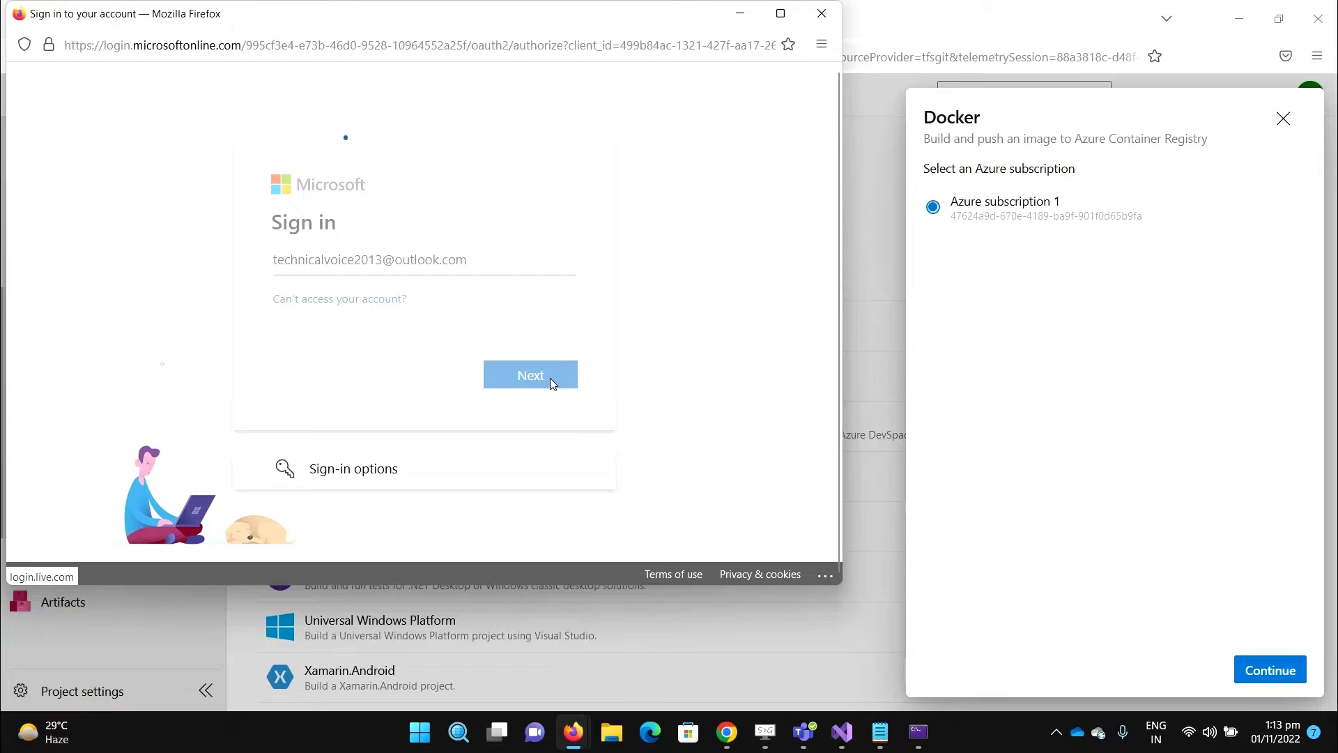
pyautogui.click(550, 446)
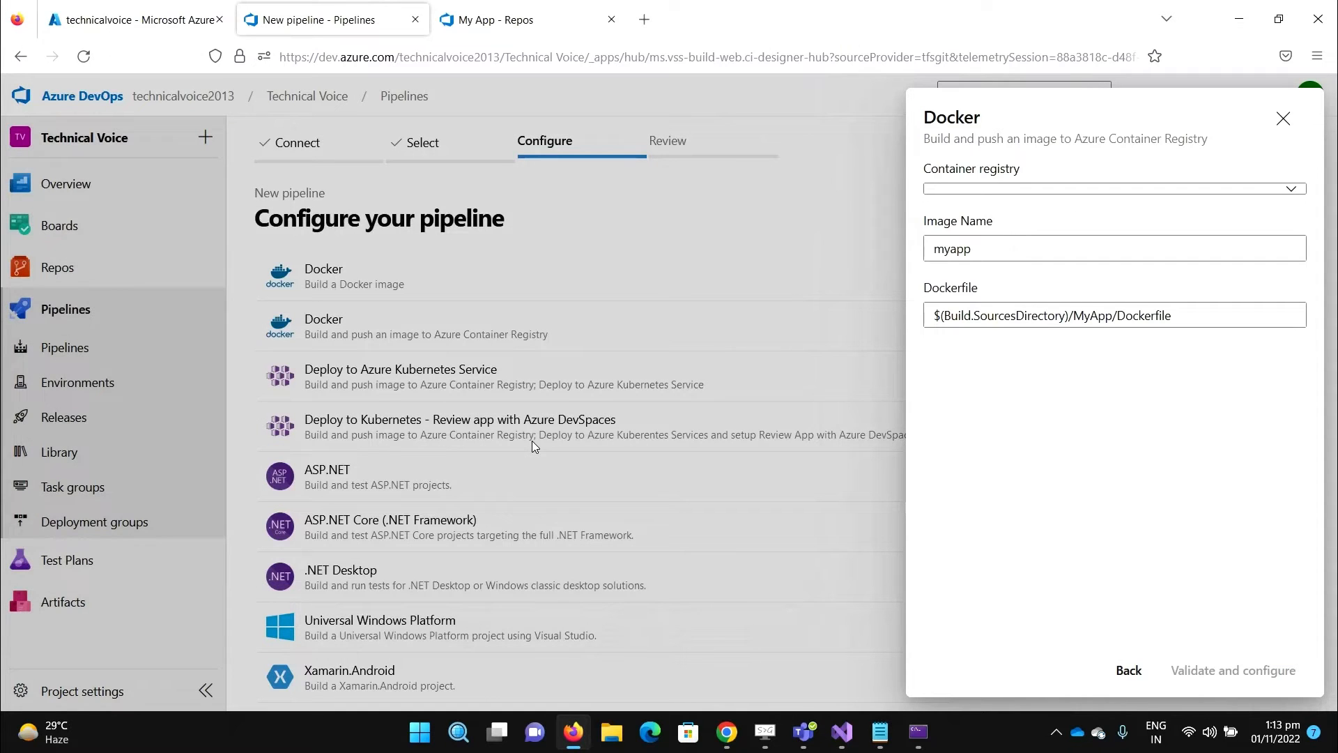
# - Select the technicalvoice container registry and change the image name to myapplication
pyautogui.click(1290, 189)
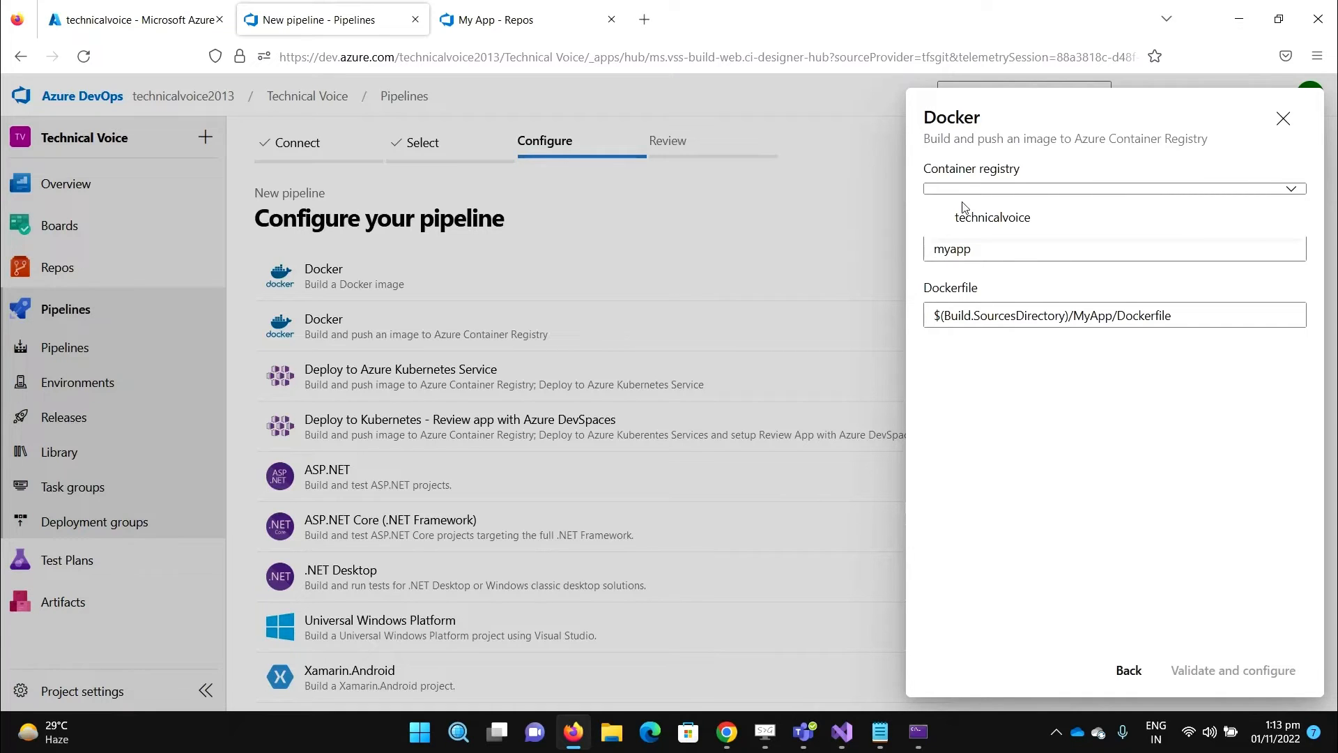
pyautogui.click(996, 226)
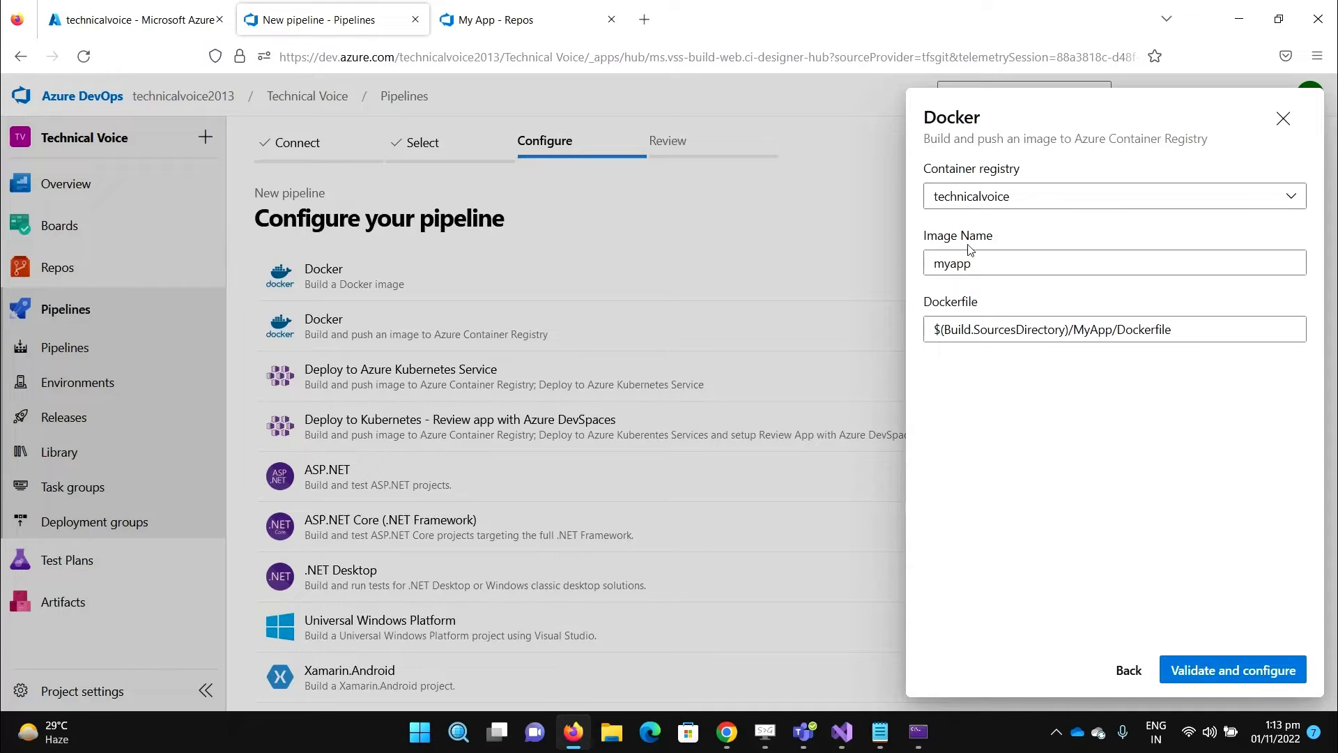
pyautogui.click(971, 266)
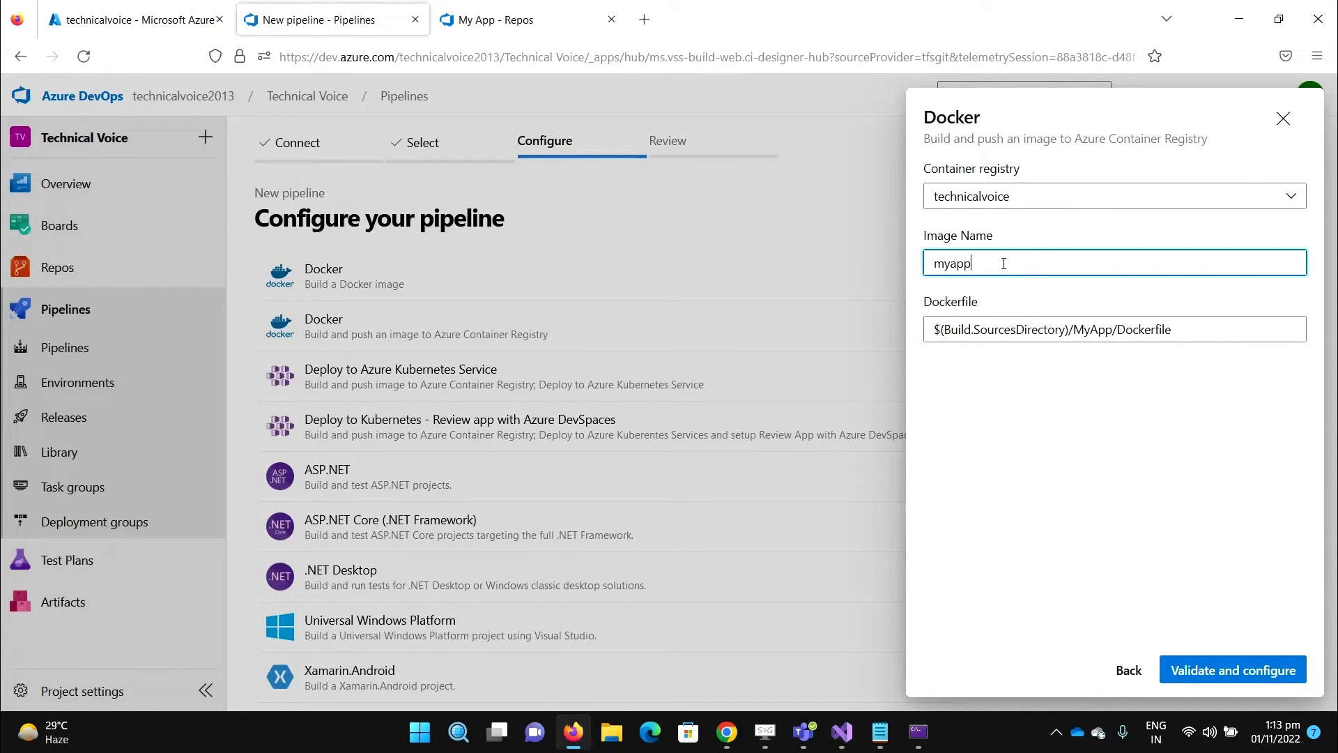
pyautogui.write('lication')
# - Verify the MyApp/Dockerfile path in the repo, then validate to generate azure-pipelines.yml
pyautogui.doubleClick(1075, 329)
pyautogui.moveTo(1179, 326); pyautogui.dragTo(917, 332)
pyautogui.click(496, 19)
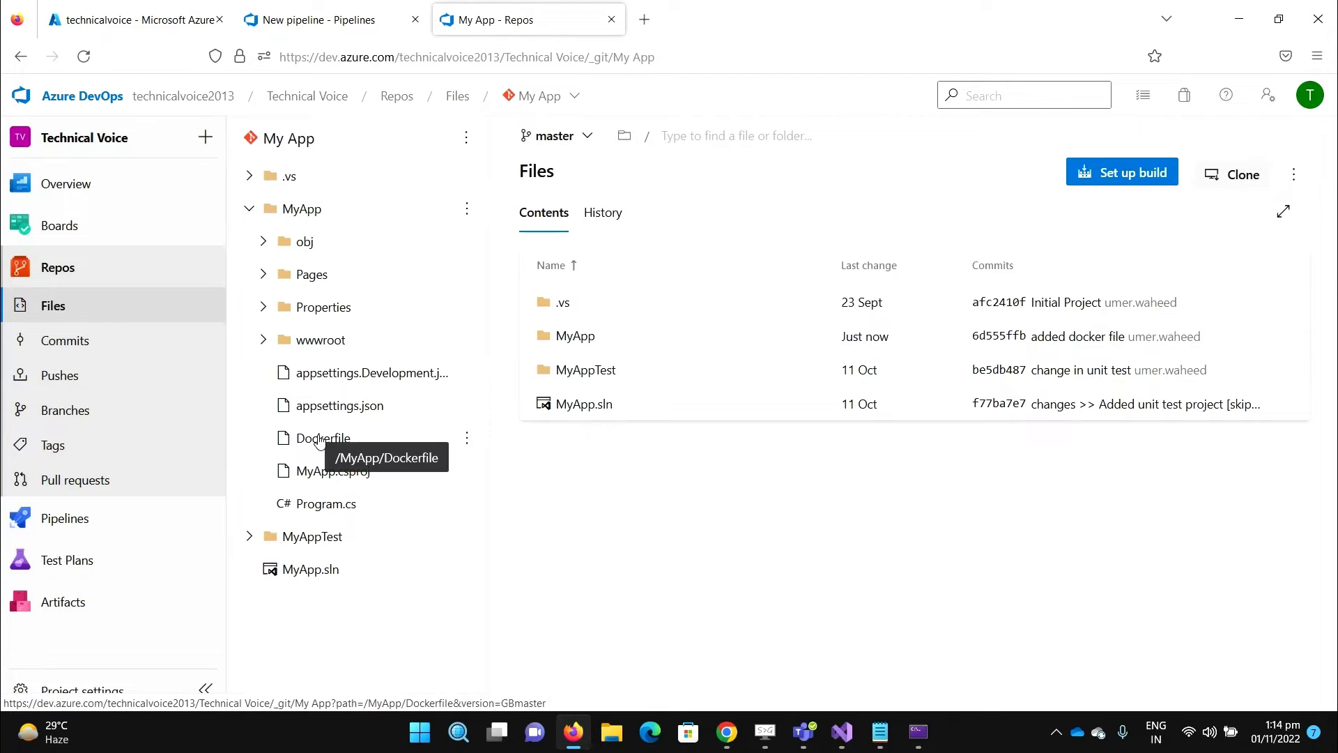
pyautogui.click(320, 16)
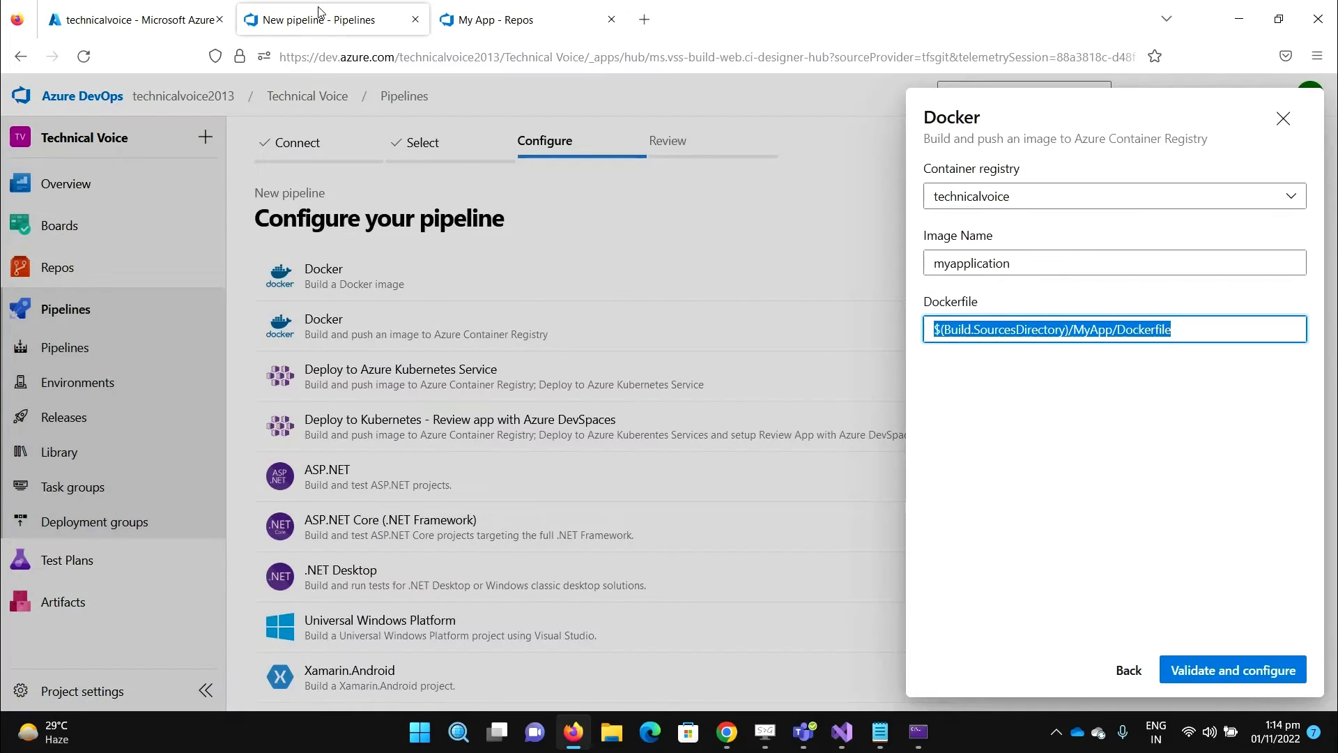
pyautogui.click(1233, 674)
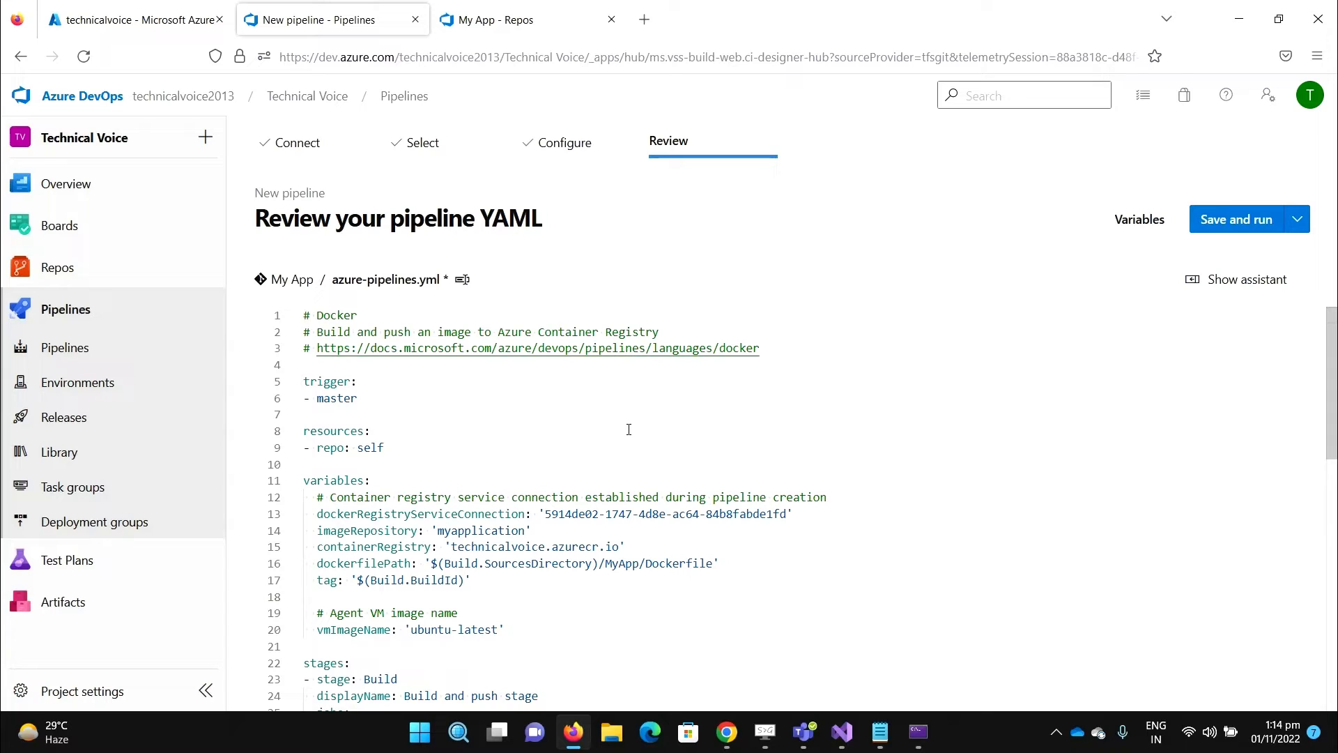
# - Review the generated YAML pushing myapplication to technicalvoice.azurecr.io, then return to the My App repository files
pyautogui.scroll(-1, 562, 471)
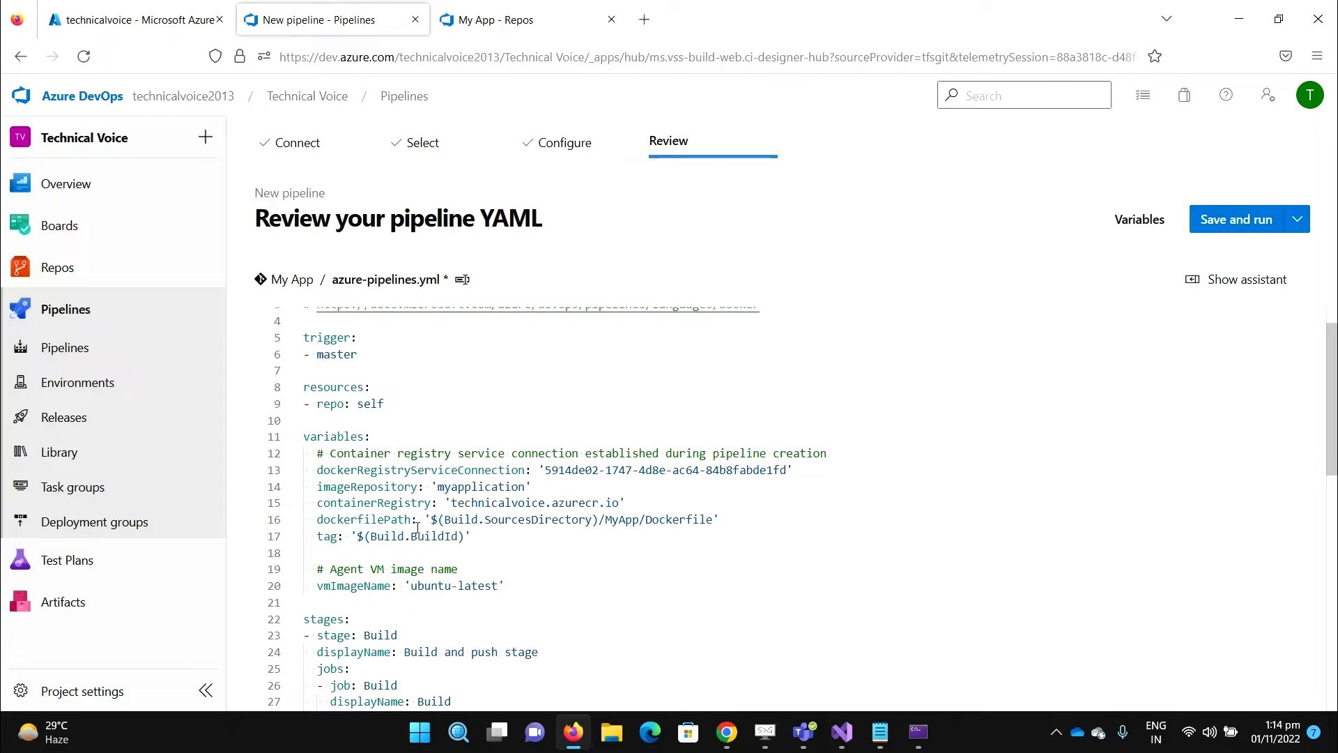
pyautogui.click(519, 21)
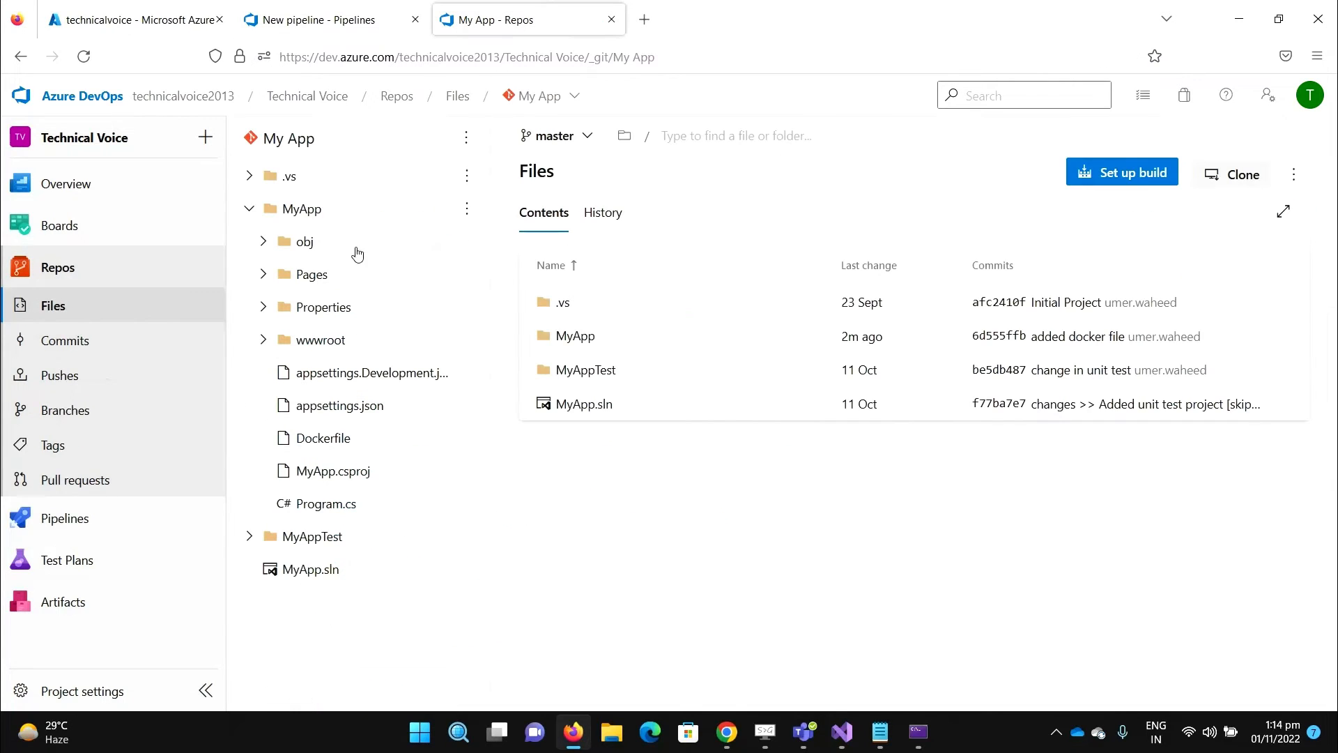
# - Show the project's service connections, listing Azure Portal Service Connection and technicalvoice
pyautogui.click(126, 686)
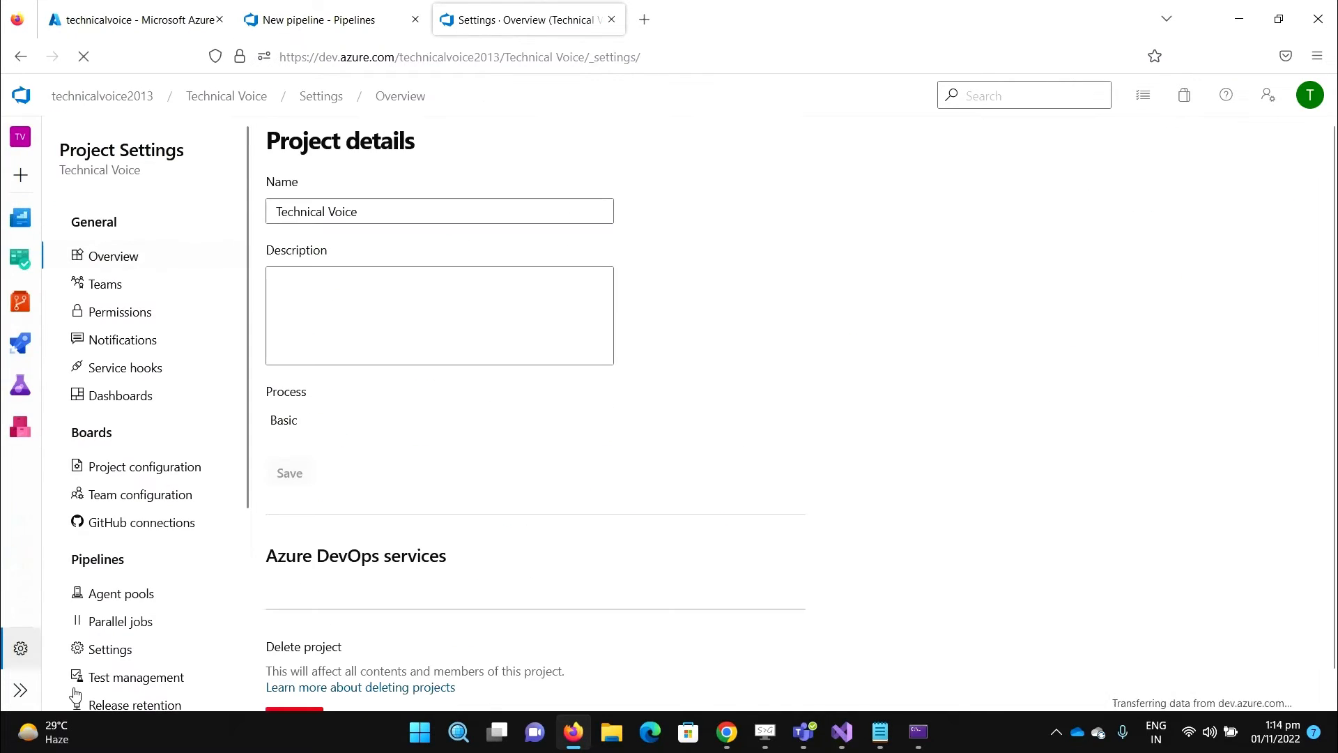
pyautogui.scroll(-3, 176, 568)
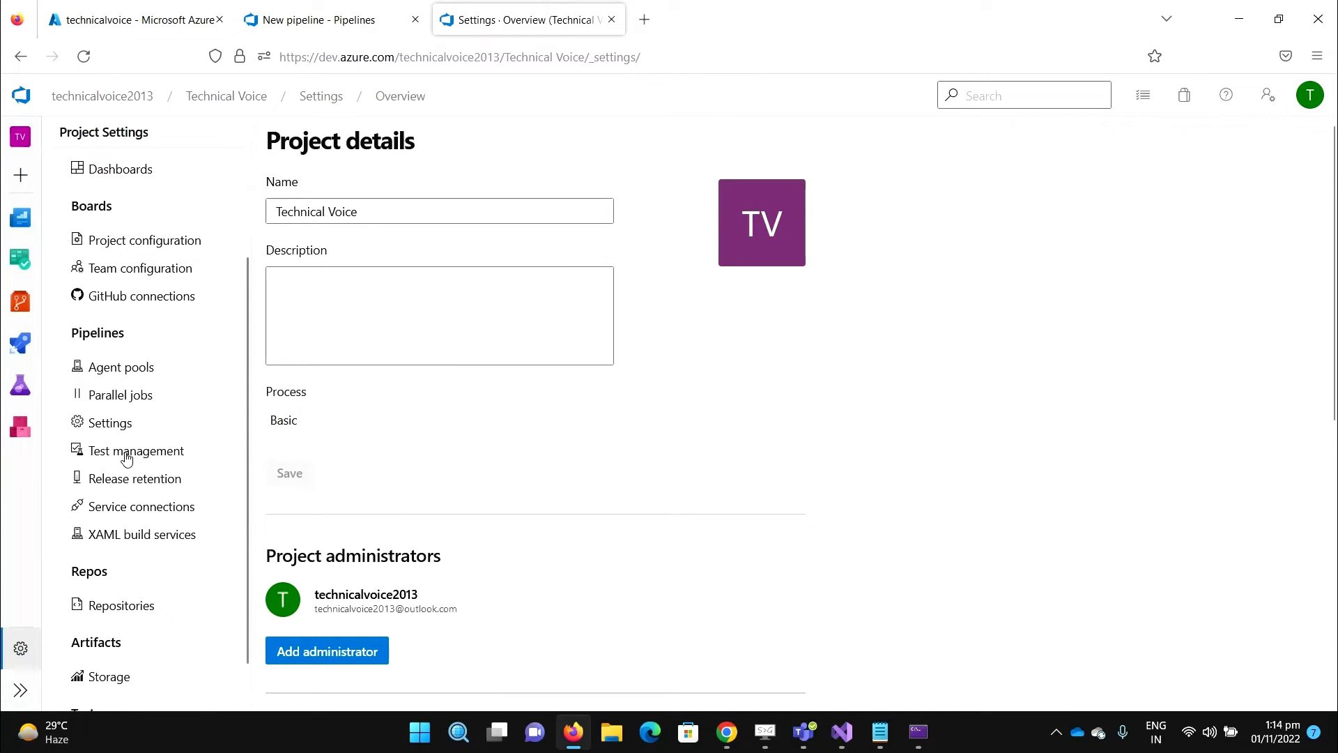
pyautogui.click(151, 519)
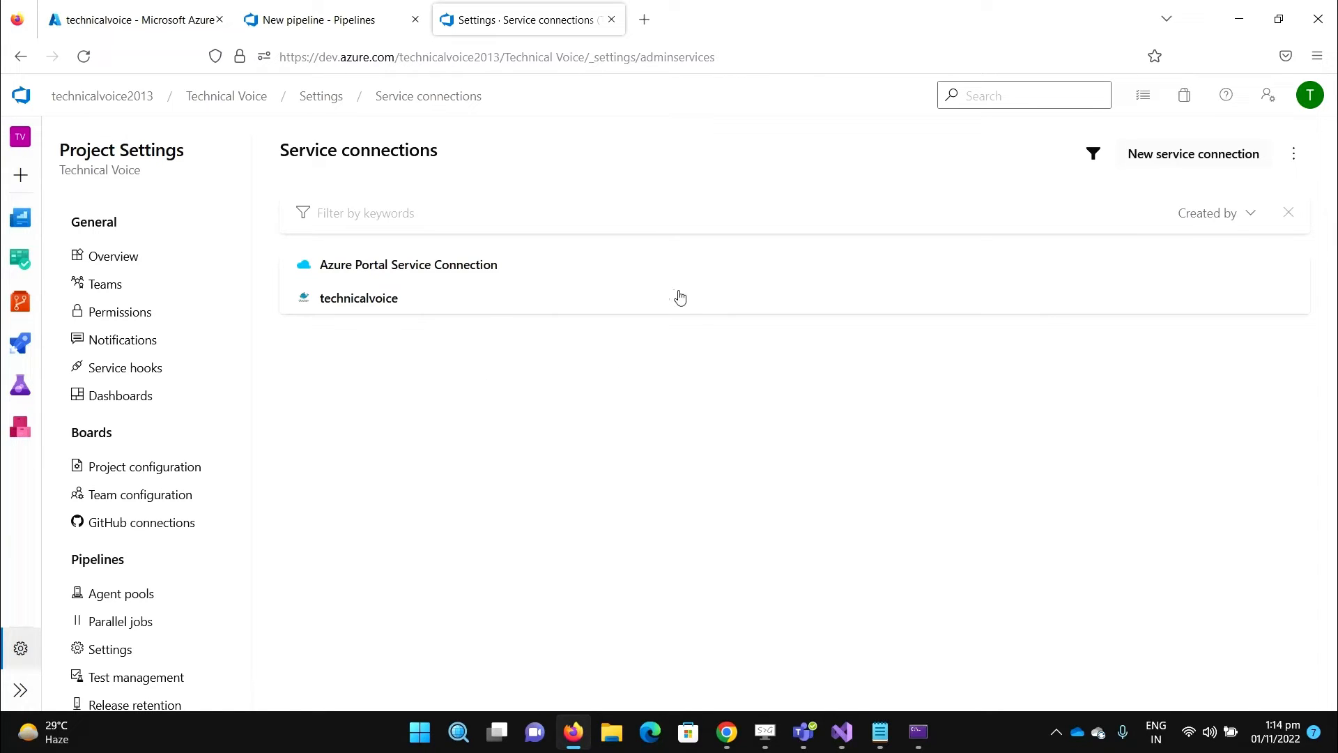
# - Save and run the pipeline on master, then open run #20221101.1's Build job log
pyautogui.click(322, 24)
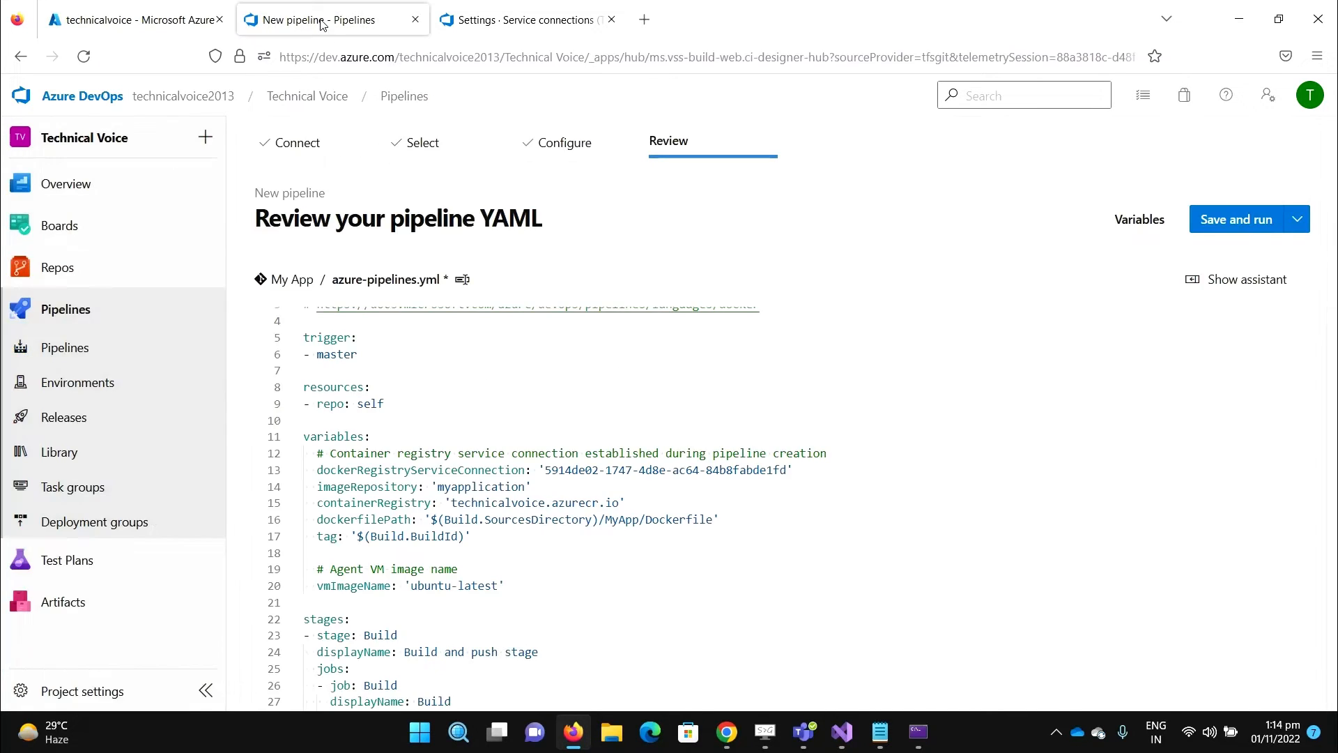
pyautogui.scroll(-10, 811, 526)
pyautogui.scroll(10, 808, 529)
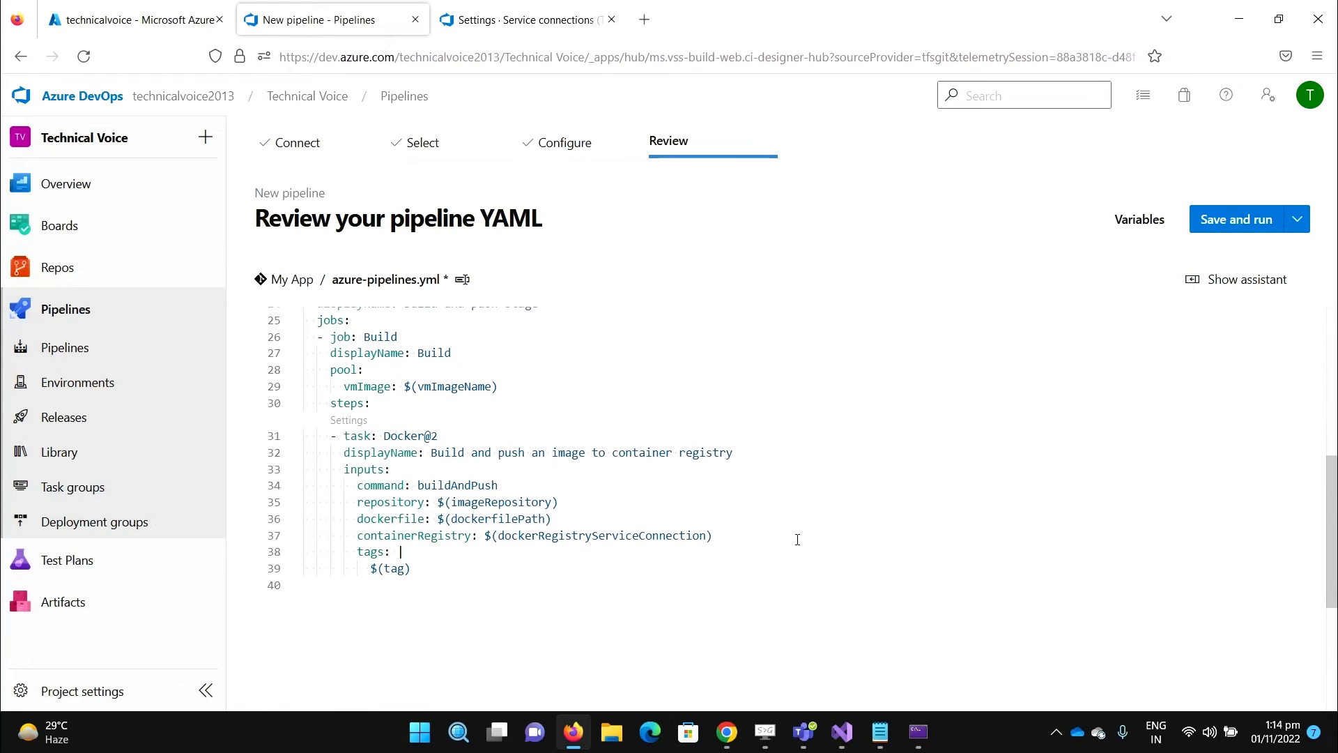
pyautogui.click(1261, 228)
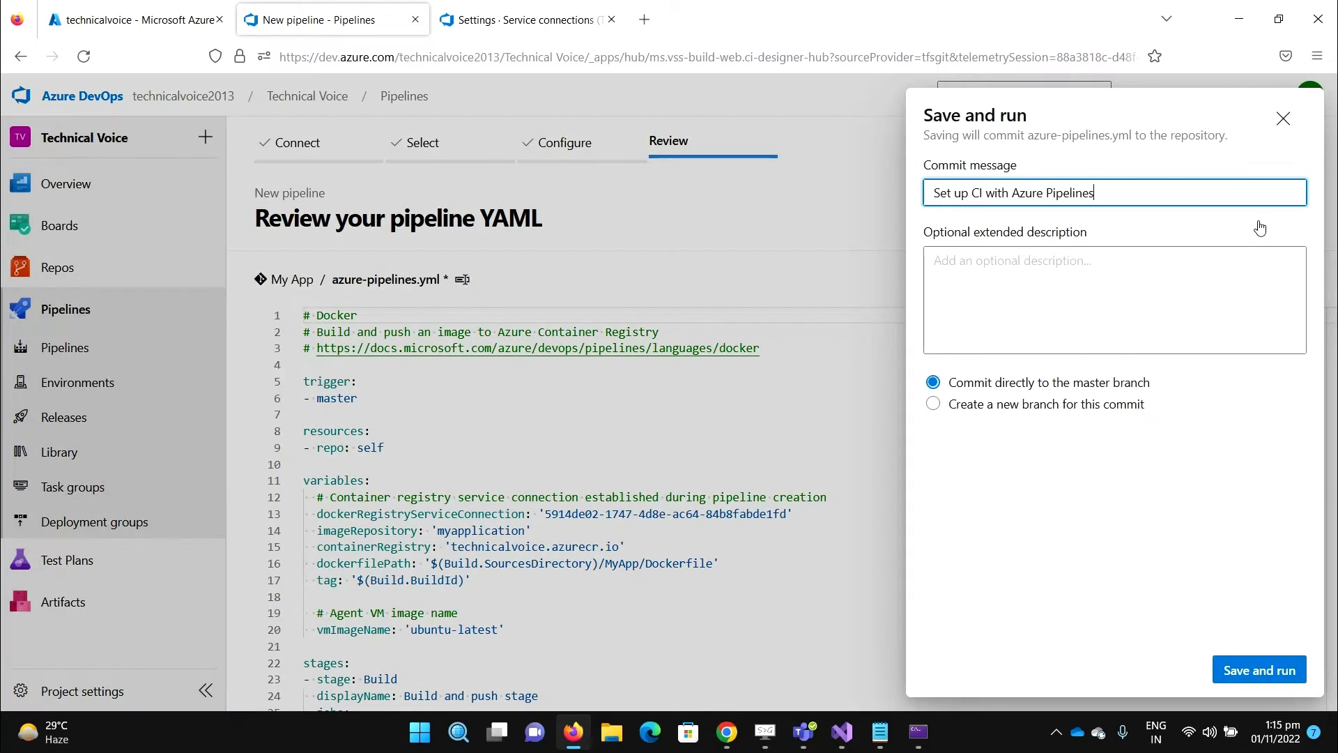
pyautogui.click(1261, 668)
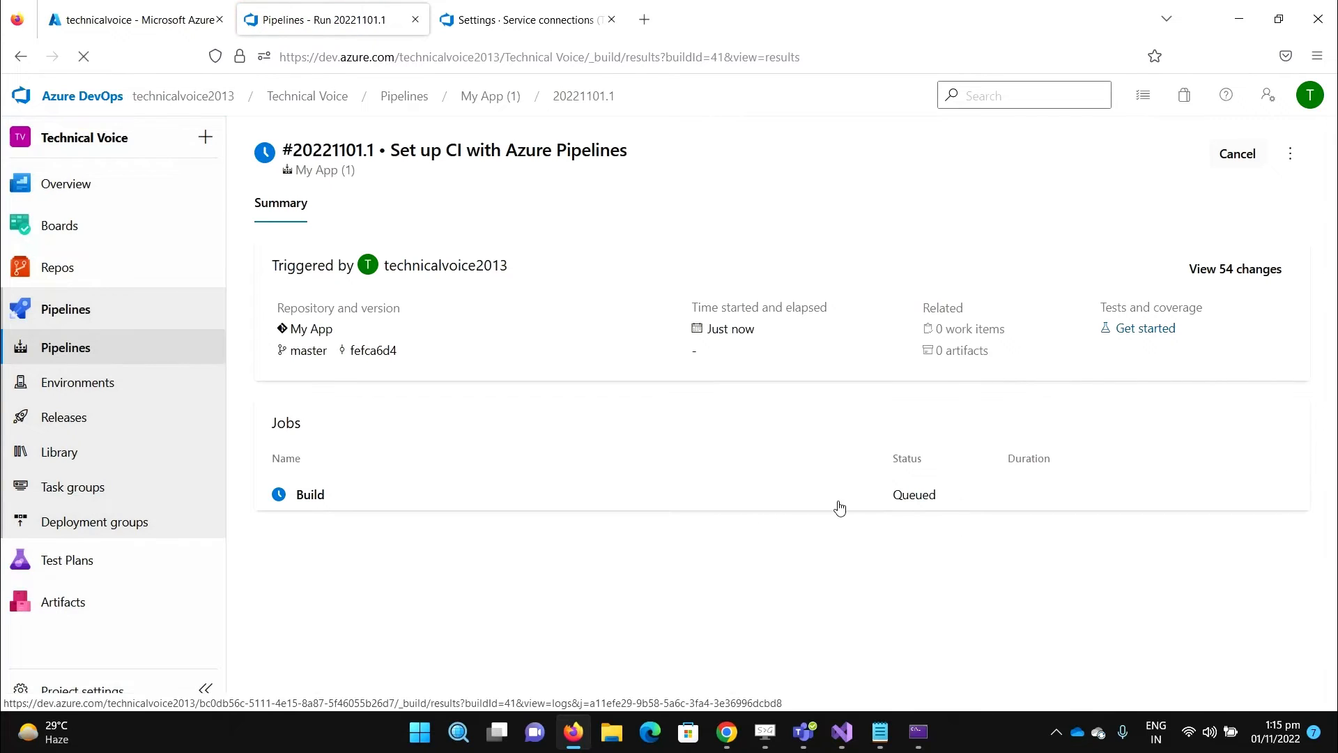
pyautogui.click(317, 501)
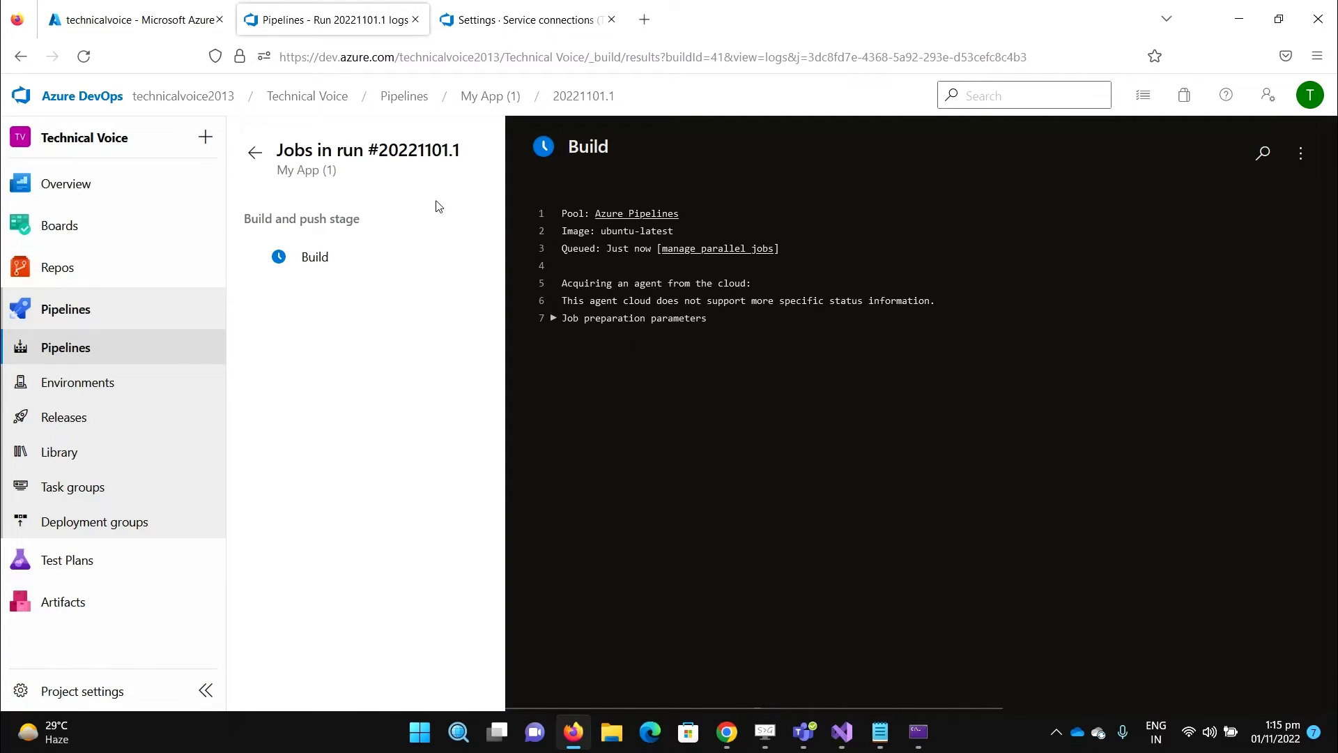
pyautogui.click(150, 25)
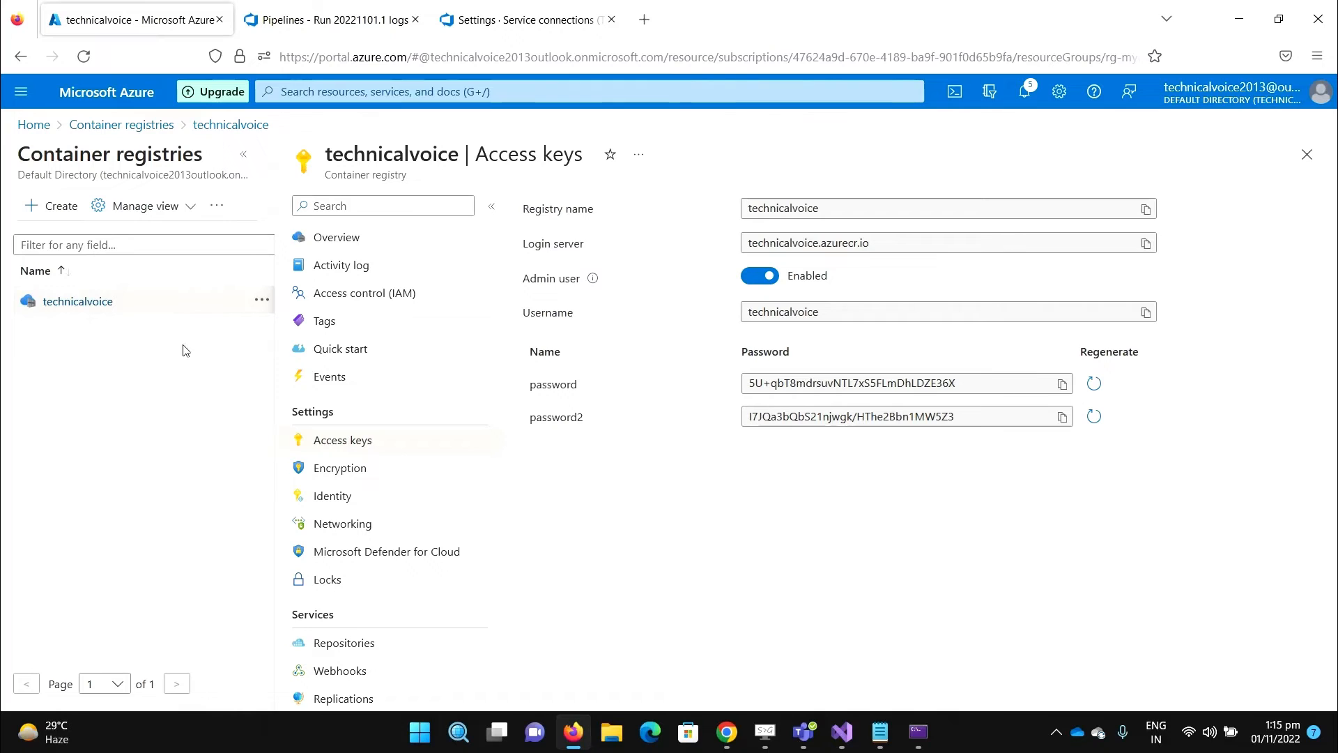
# - Refresh the still-empty technicalvoice repository list, then follow the Build job log until it succeeds
pyautogui.click(363, 643)
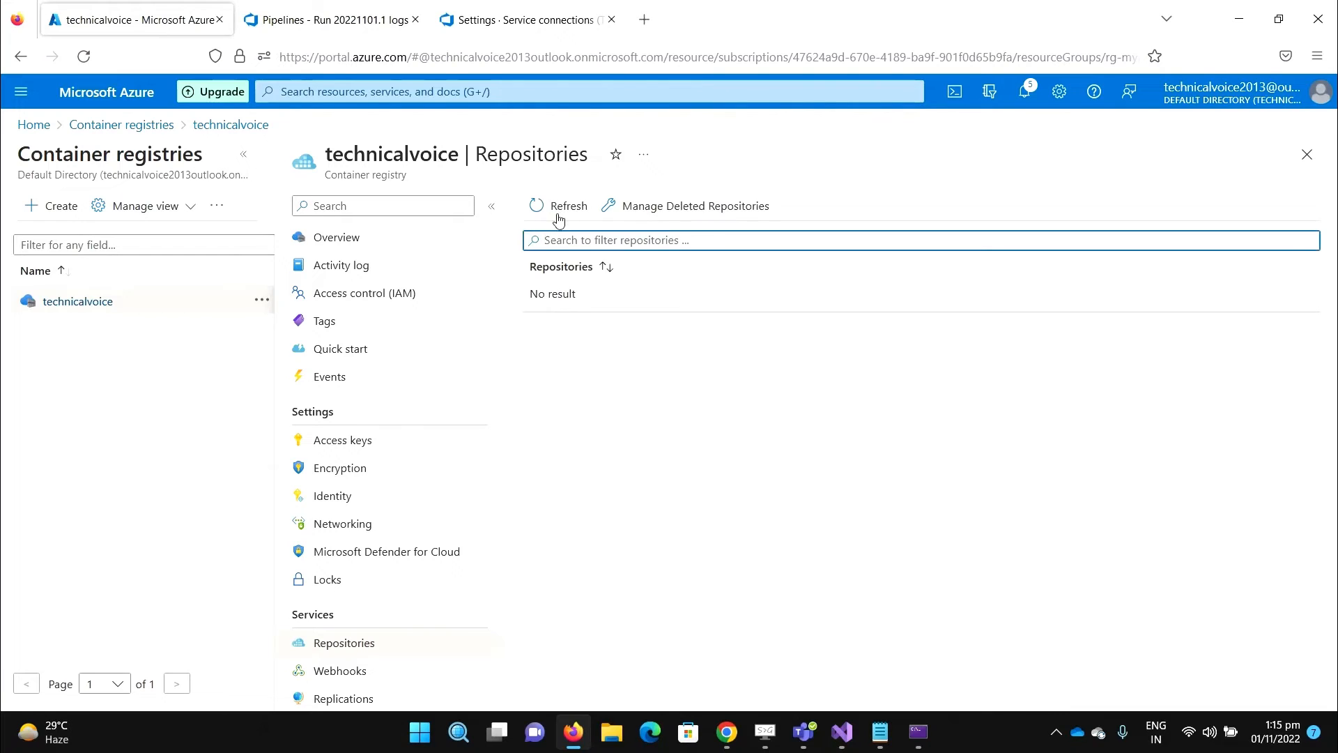
pyautogui.click(557, 216)
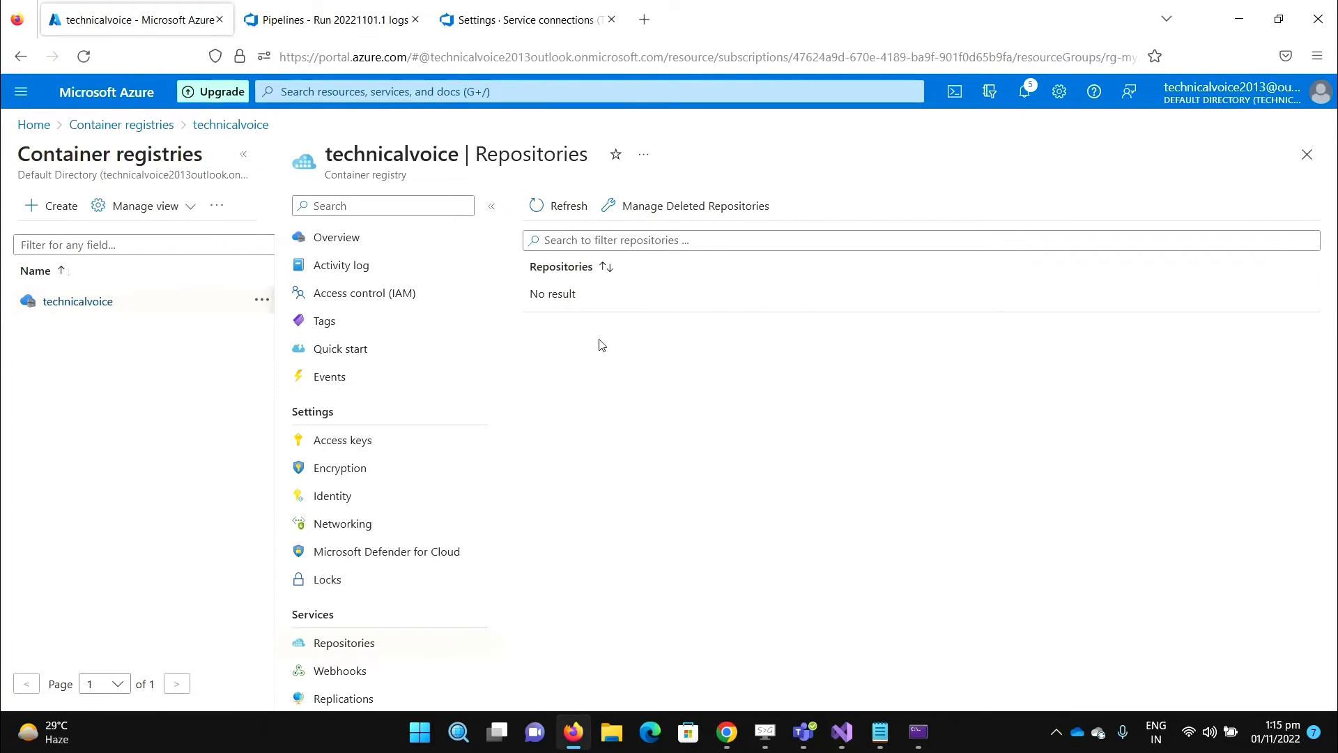
pyautogui.click(314, 25)
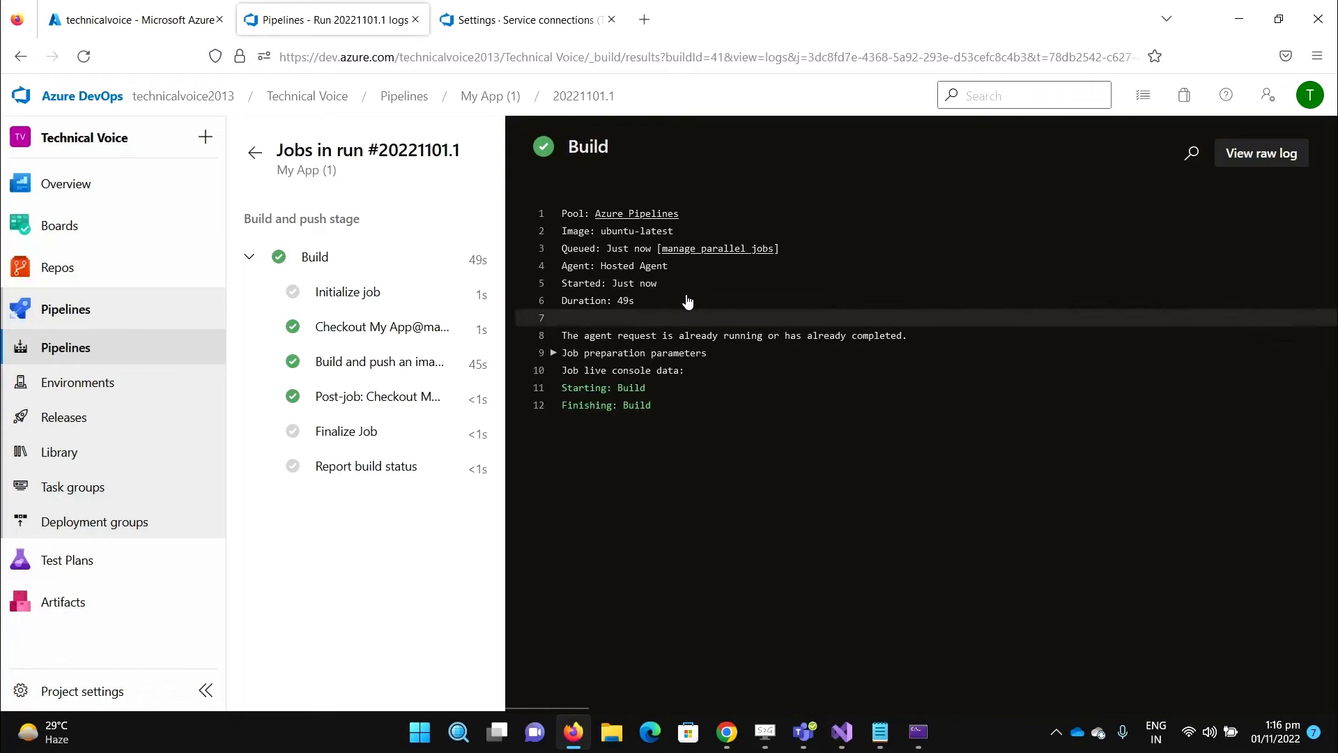
# - Refresh the registry to confirm the myapplication repository, then begin creating a container instance
pyautogui.click(155, 31)
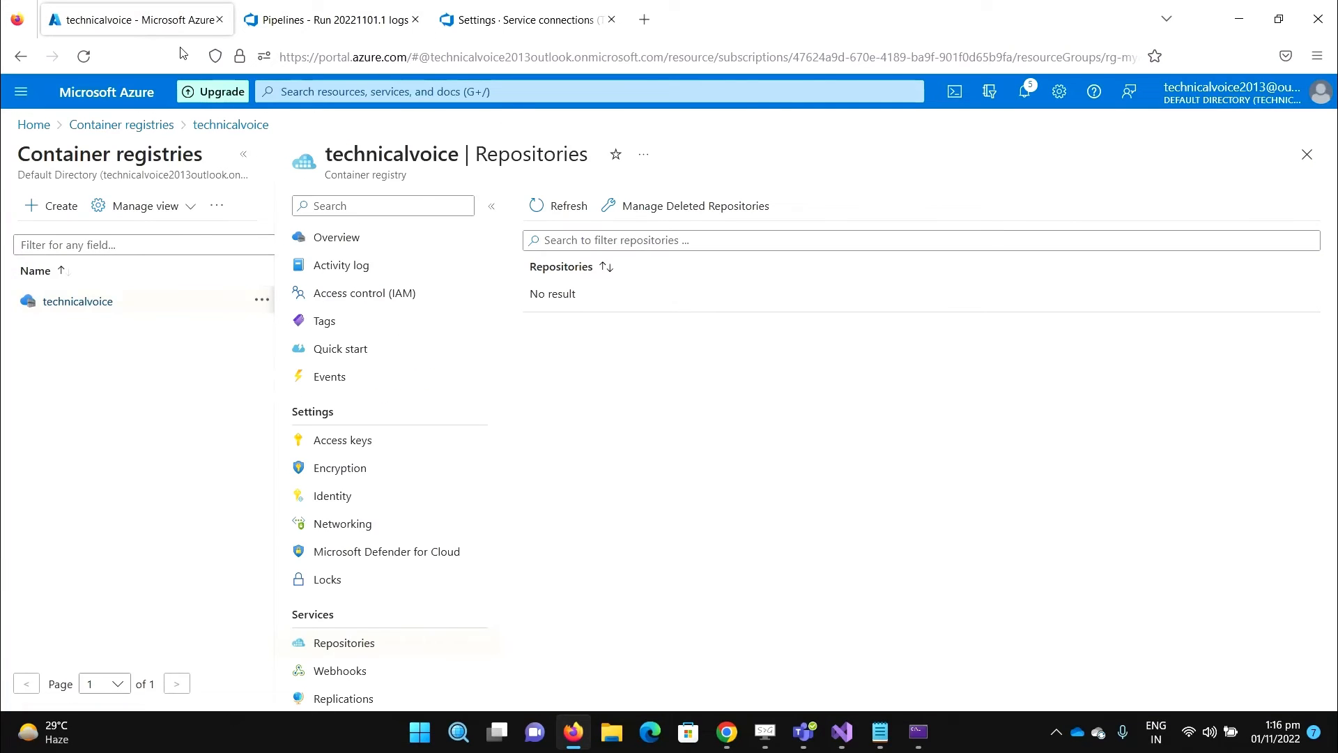
pyautogui.click(577, 210)
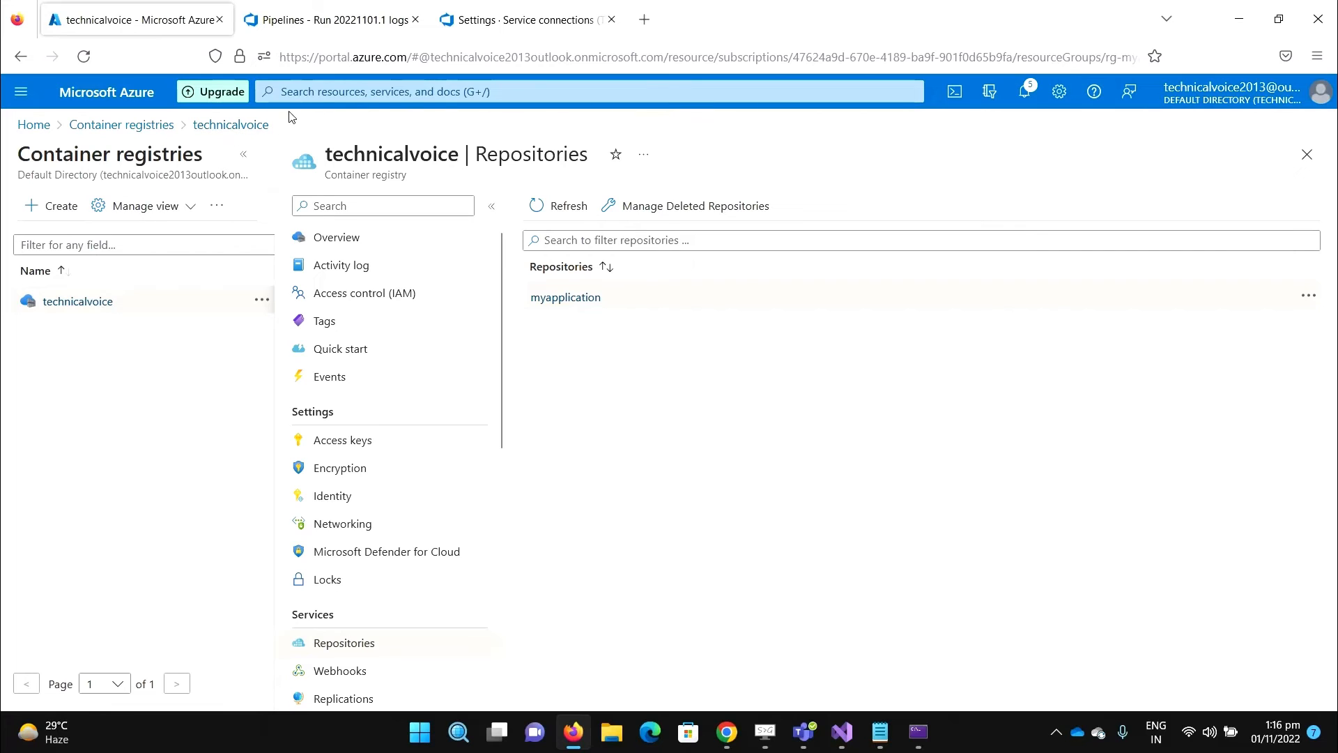
pyautogui.click(320, 96)
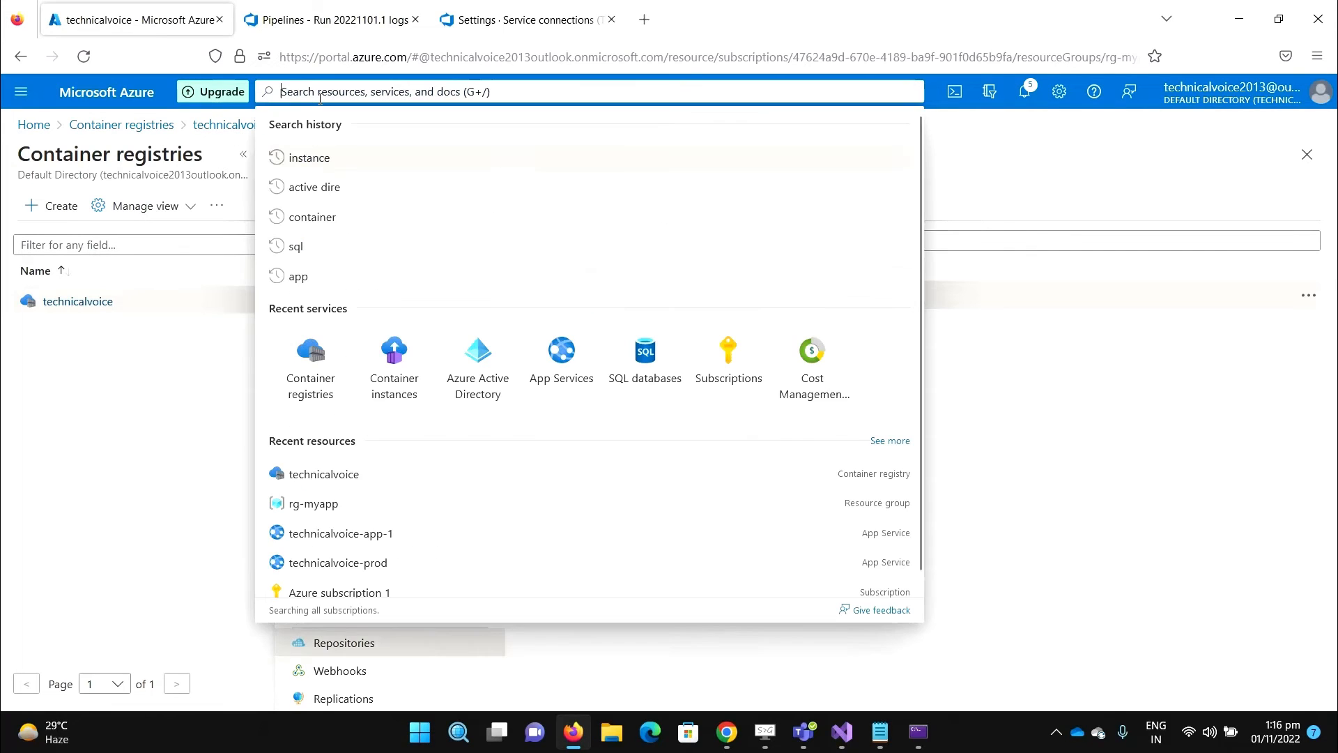
pyautogui.click(408, 350)
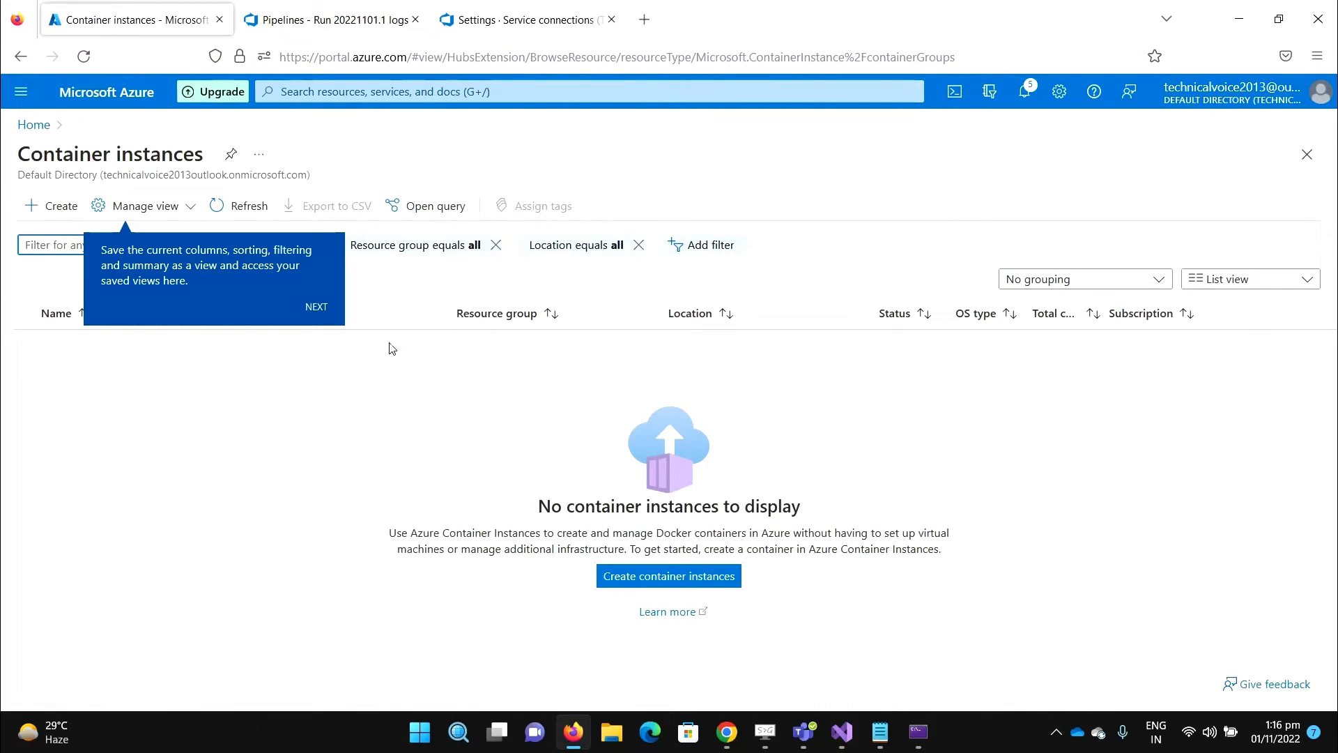
pyautogui.click(57, 213)
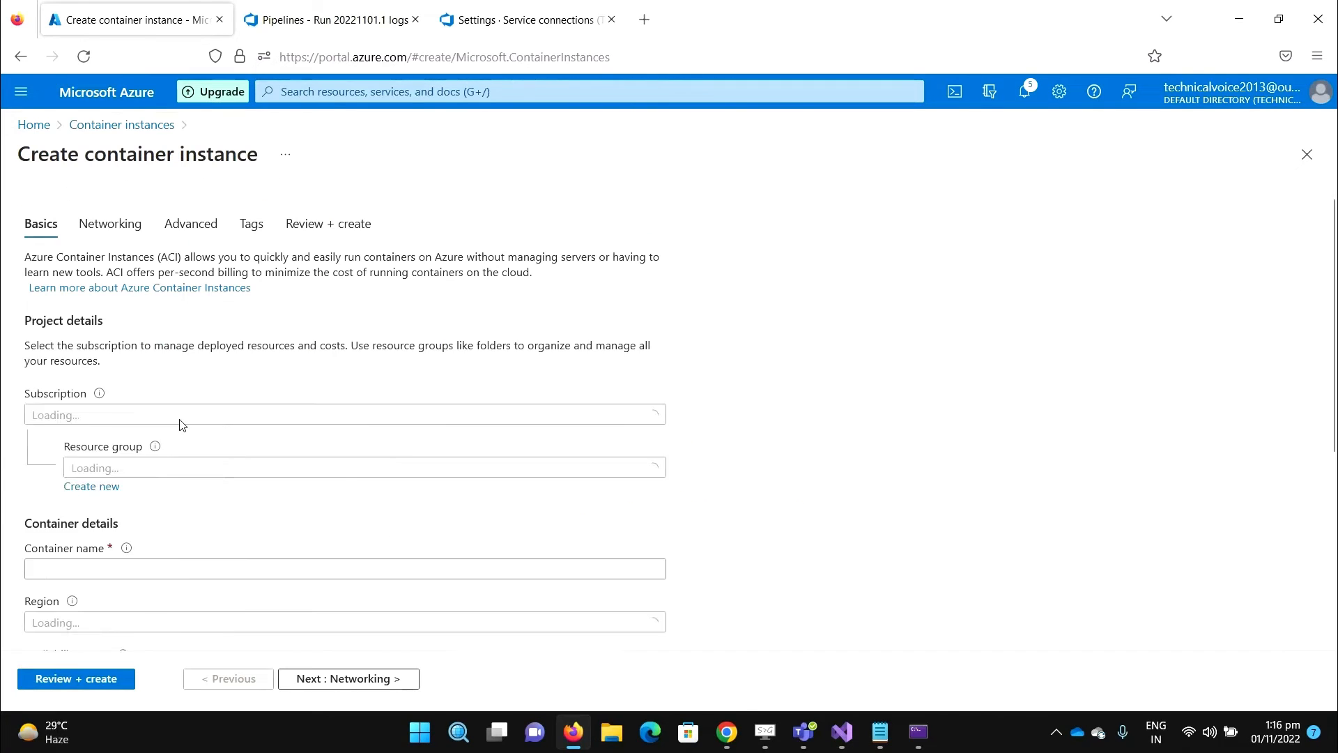
# - Set resource group rg-myapp and container name myapplication
pyautogui.scroll(-2, 433, 420)
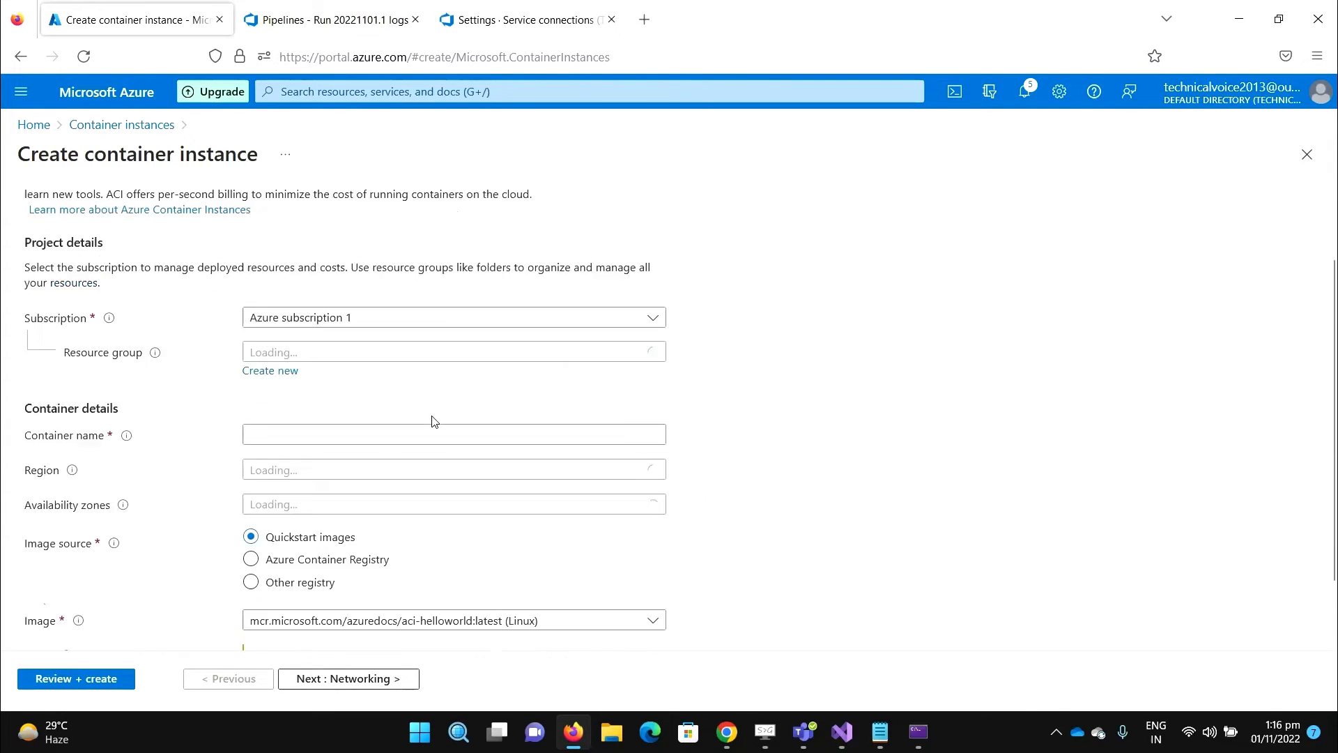
pyautogui.click(656, 276)
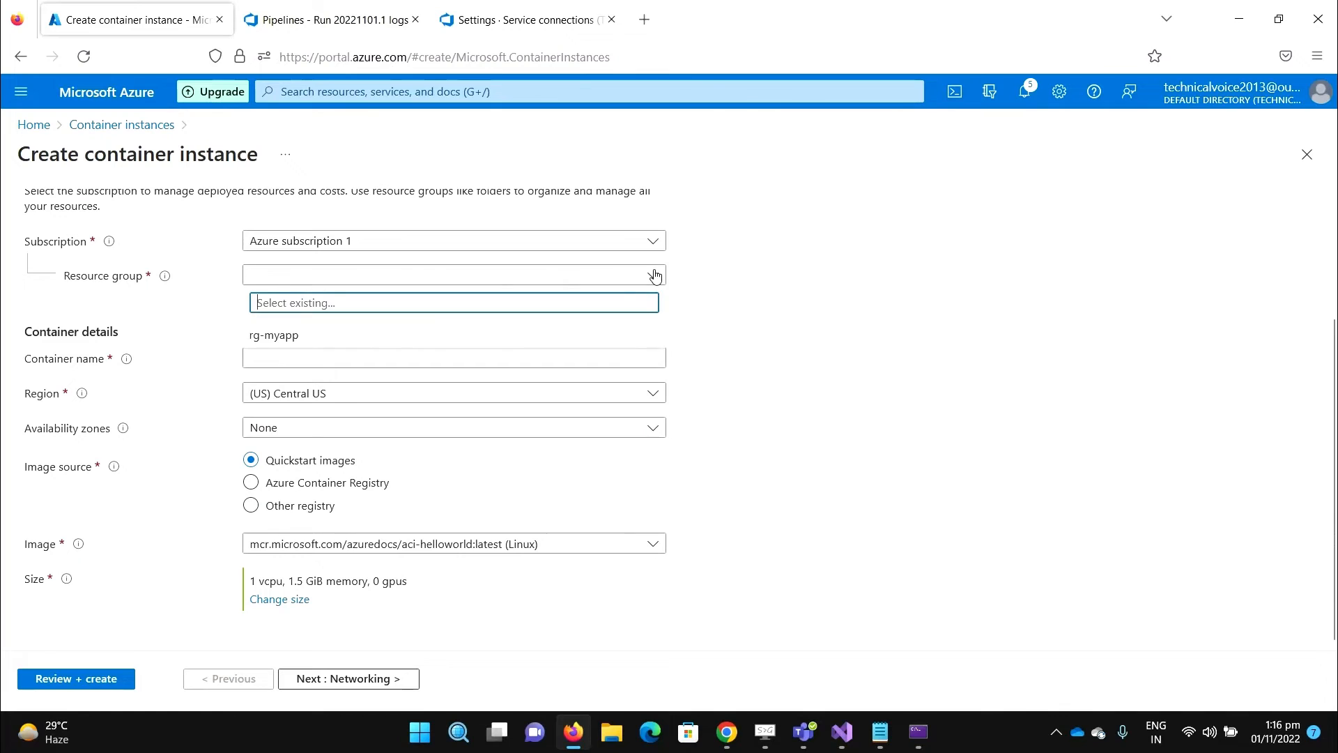
pyautogui.click(268, 338)
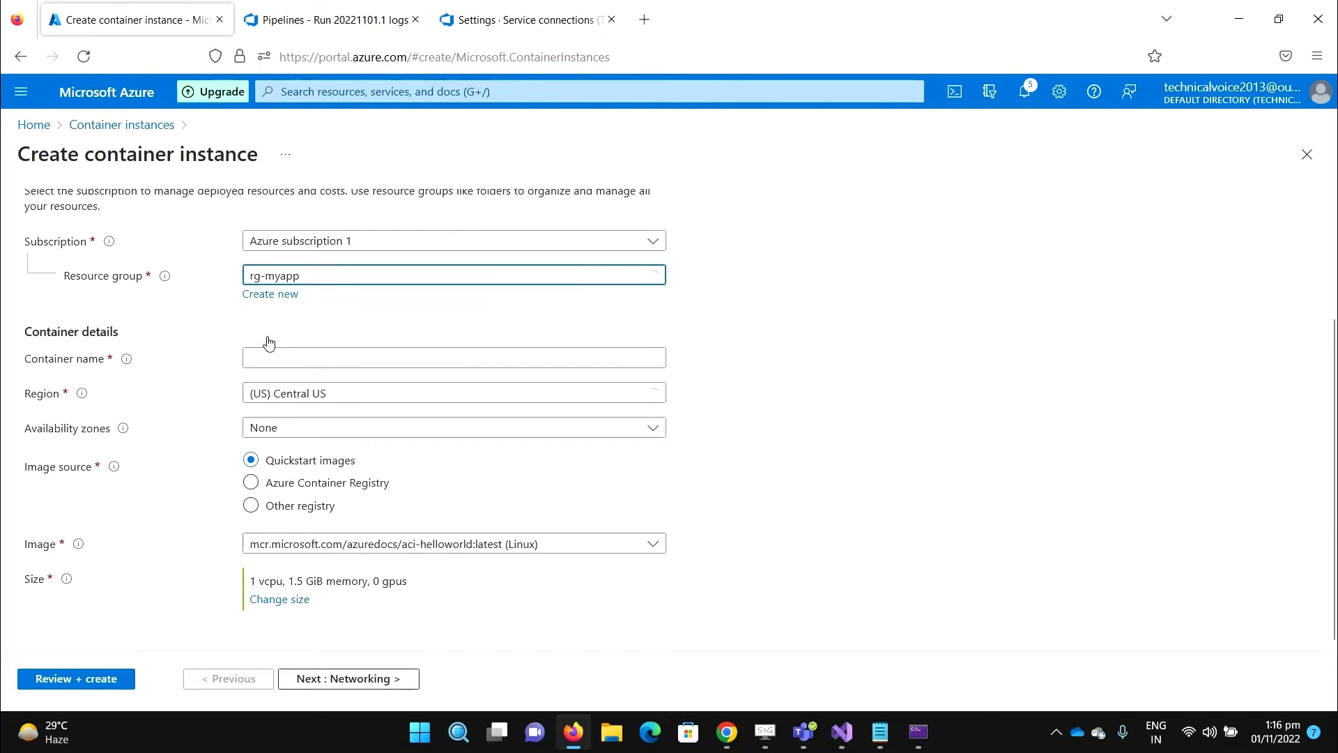
pyautogui.click(358, 355)
pyautogui.write('m')
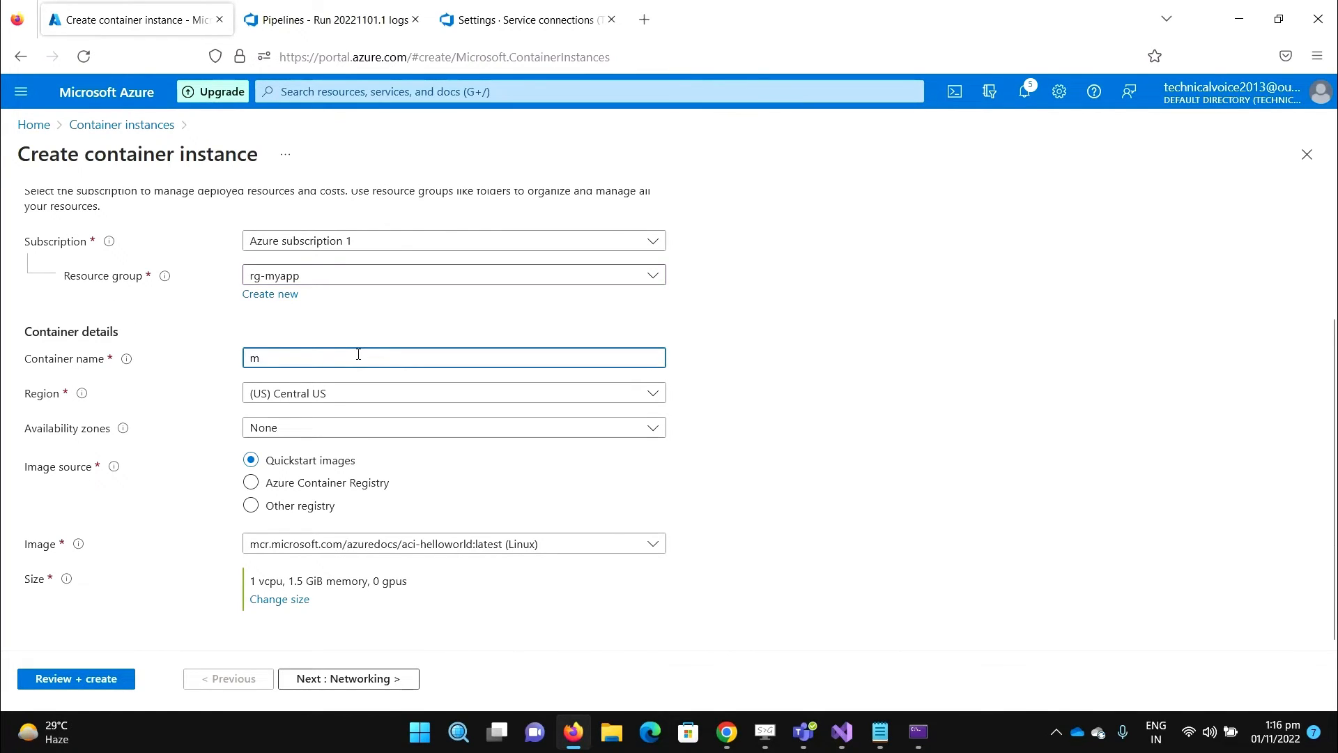
pyautogui.write('yapplication')
# - Use the technicalvoice Azure Container Registry's myapplication image, tag 41, and continue to Networking
pyautogui.click(296, 516)
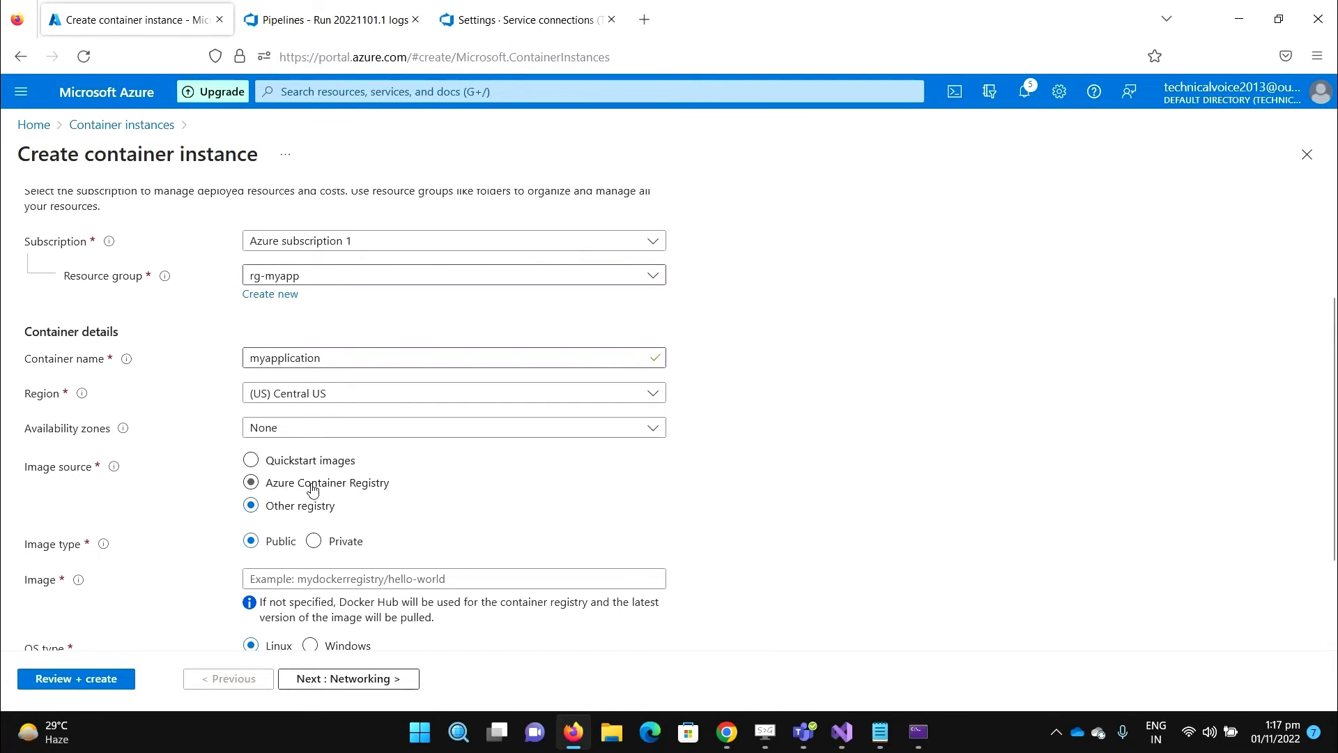
pyautogui.click(313, 489)
pyautogui.scroll(-2, 597, 489)
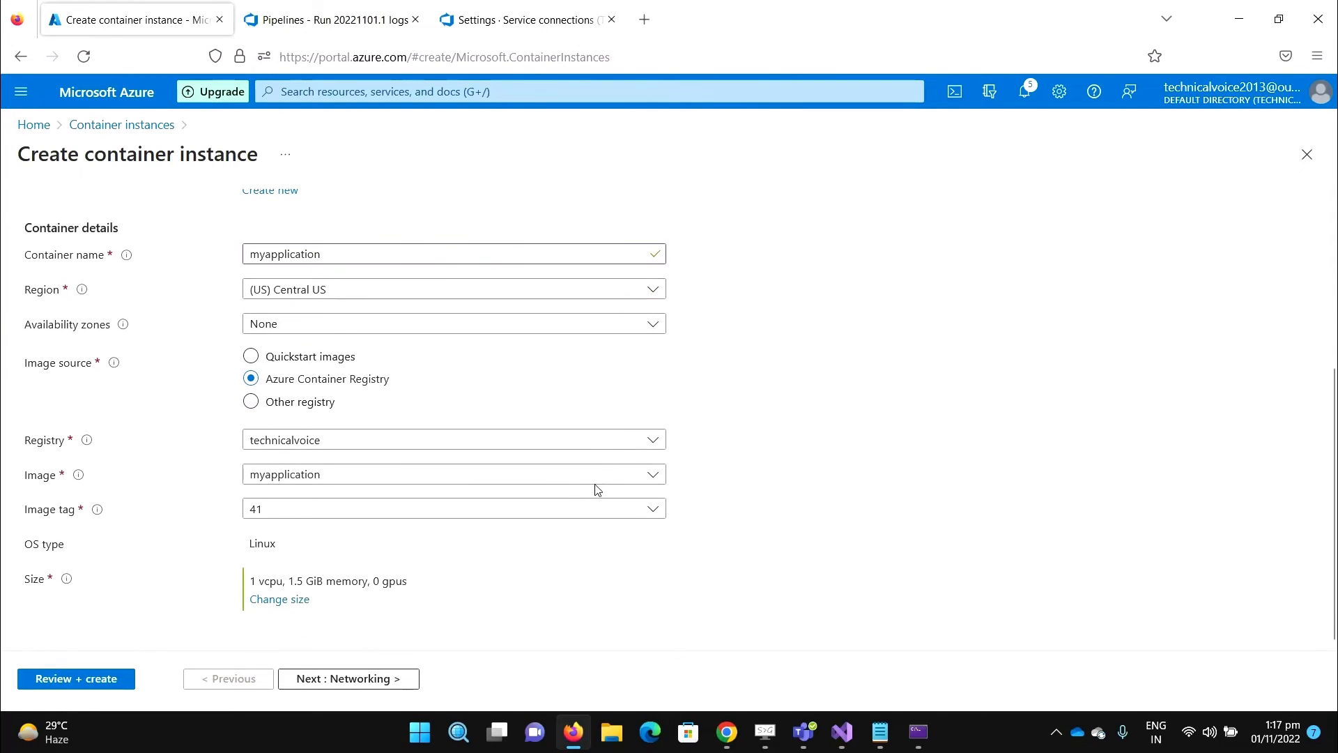
pyautogui.click(655, 442)
pyautogui.click(673, 425)
pyautogui.click(386, 474)
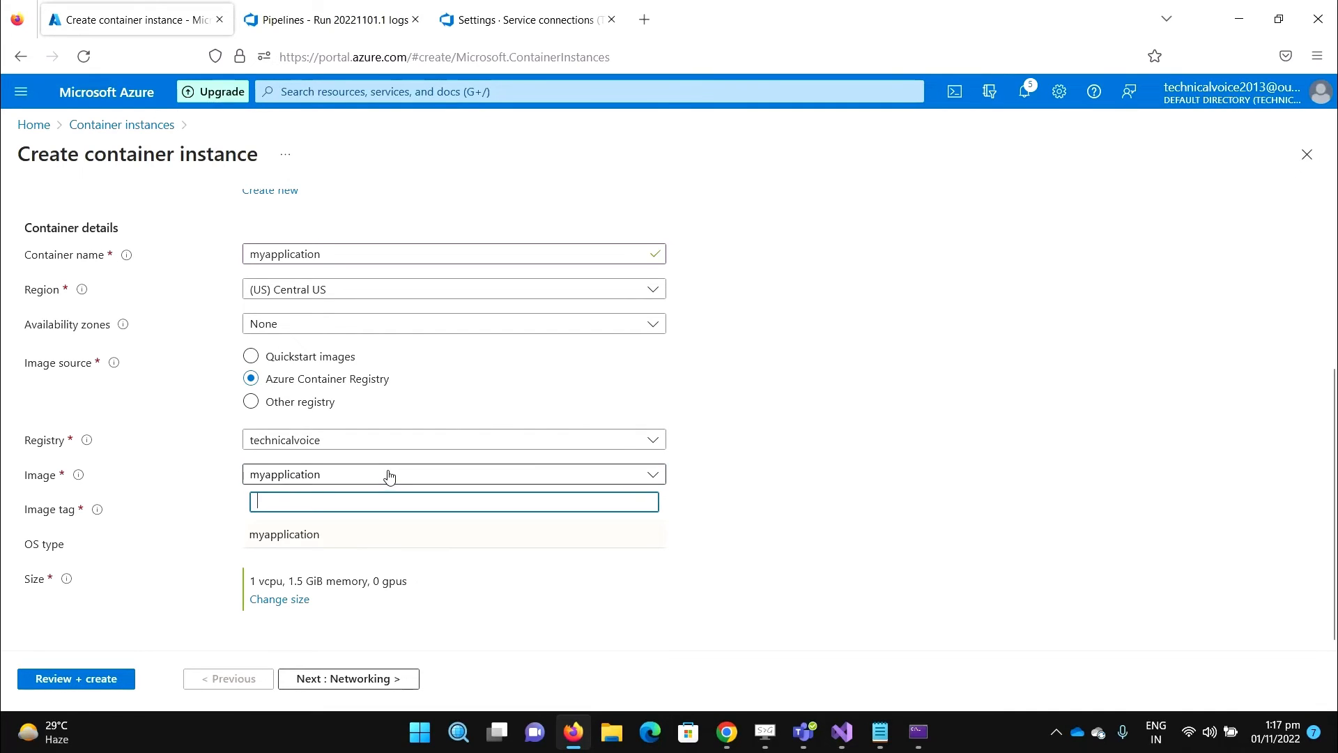
pyautogui.click(349, 480)
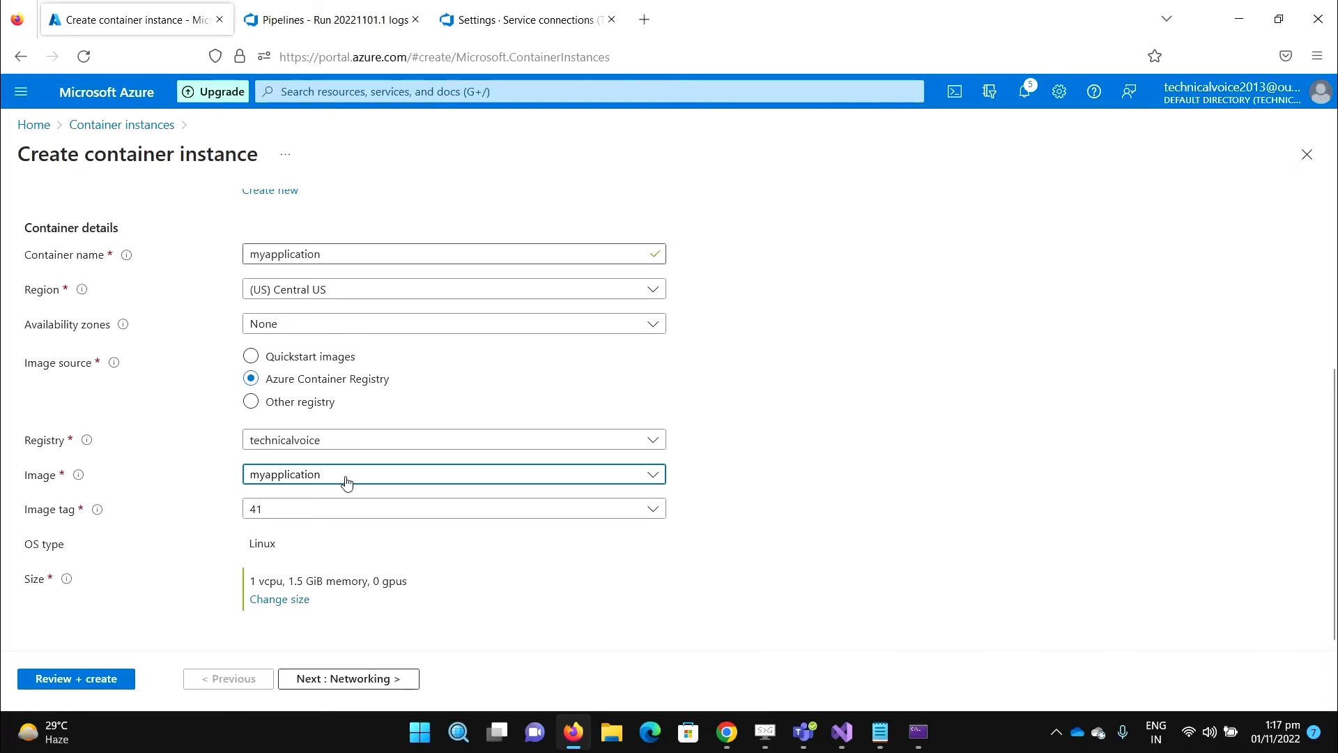
pyautogui.click(346, 481)
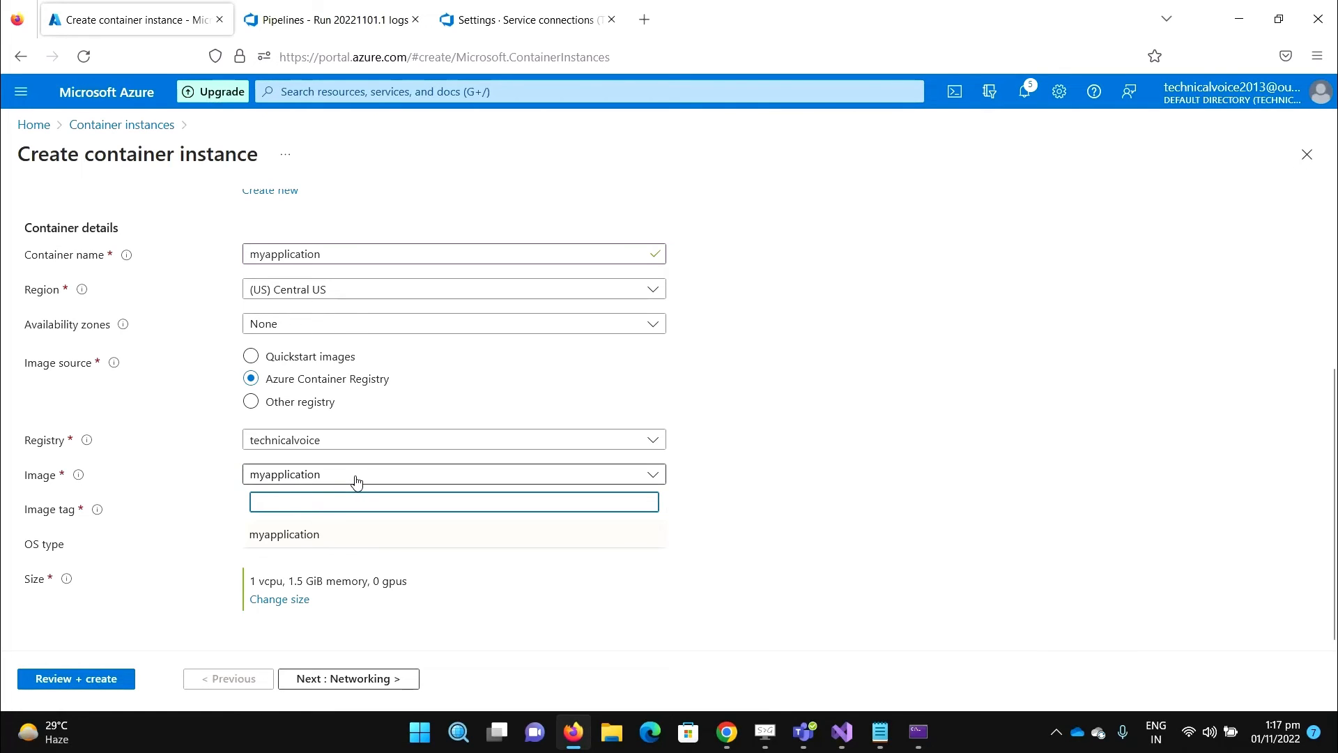
pyautogui.click(289, 540)
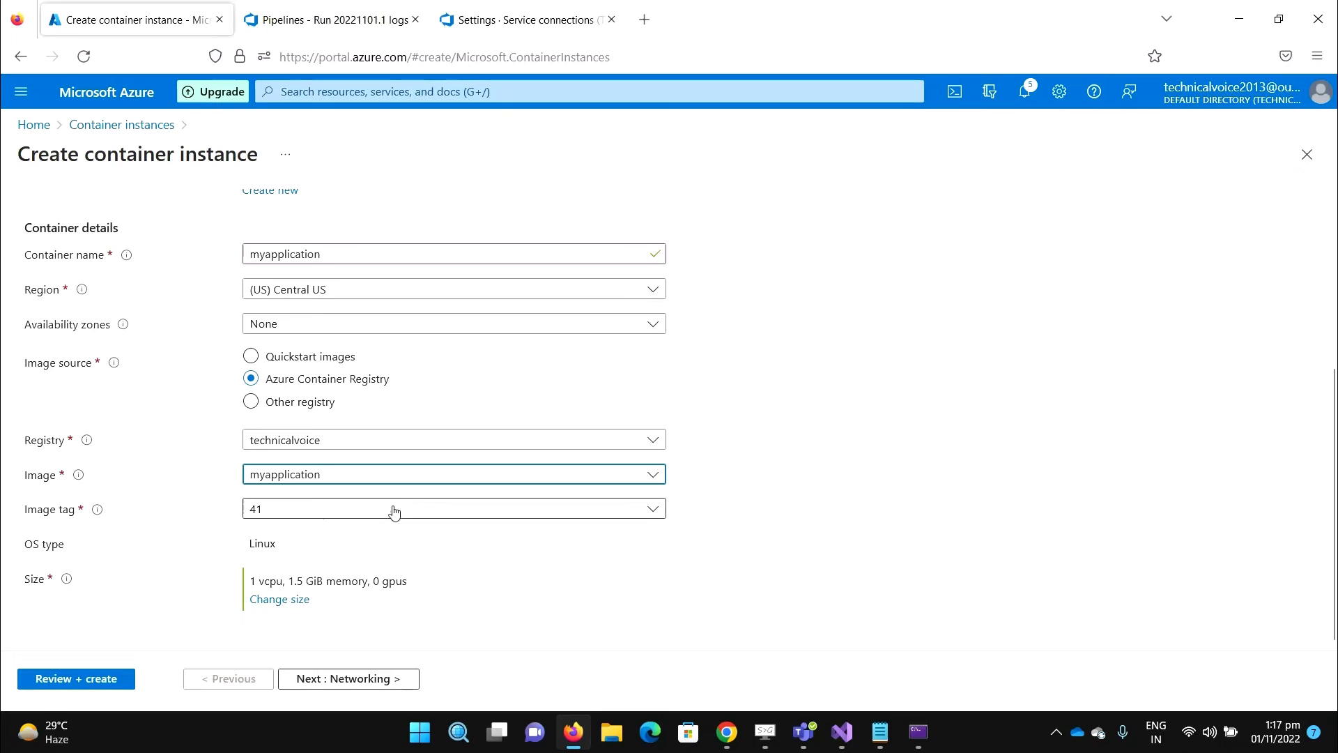
pyautogui.click(655, 511)
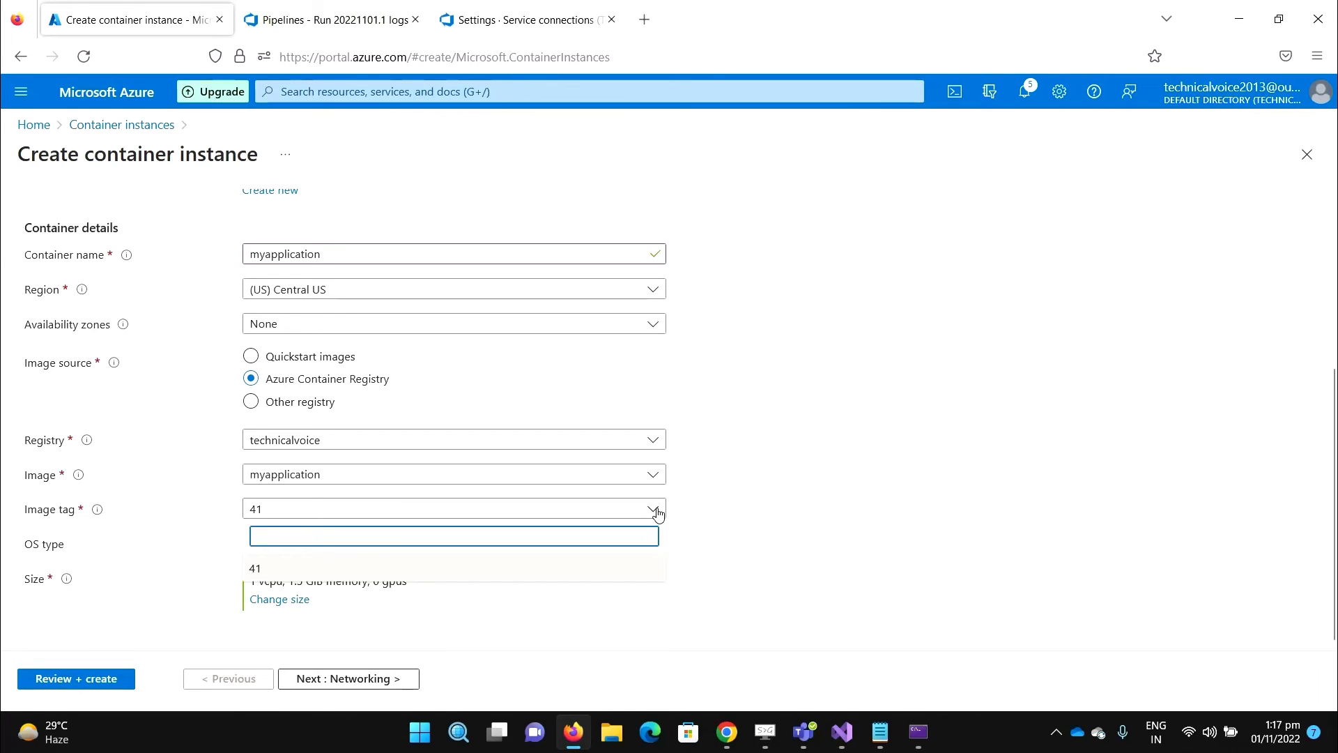
pyautogui.click(655, 510)
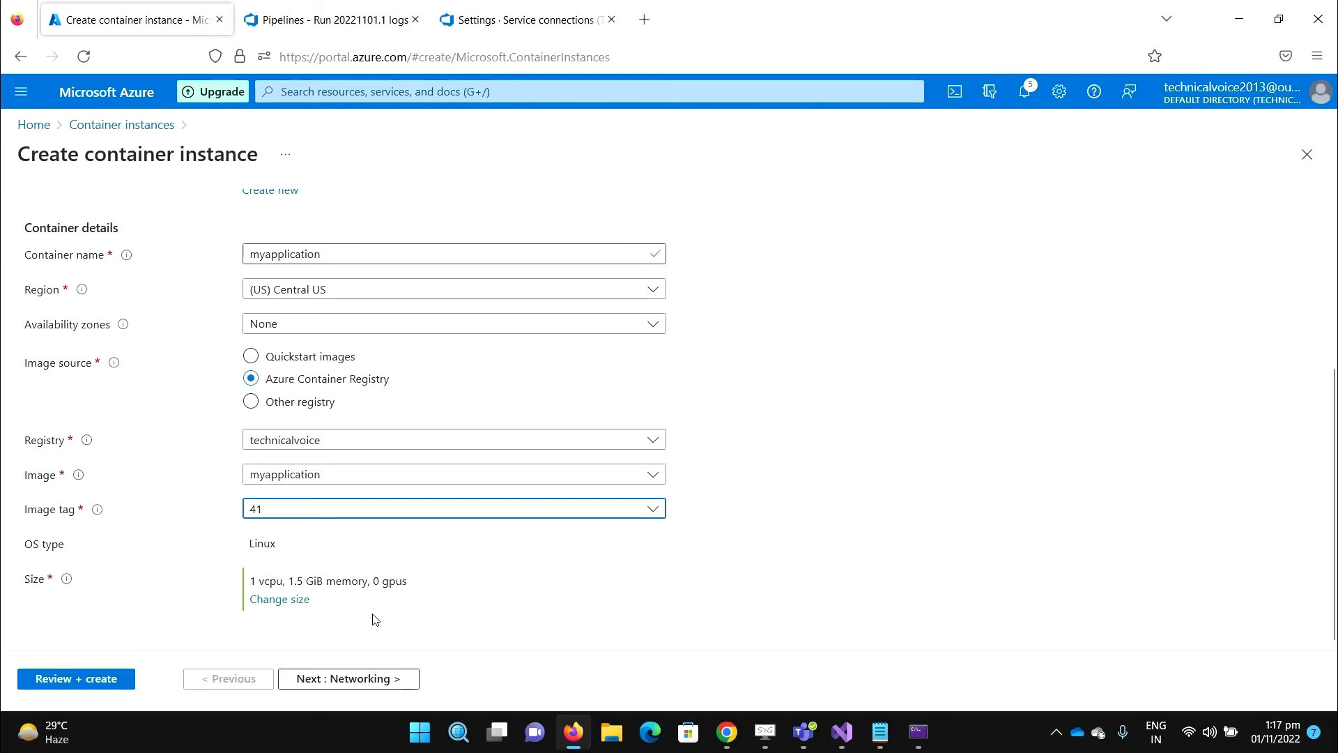
pyautogui.click(346, 680)
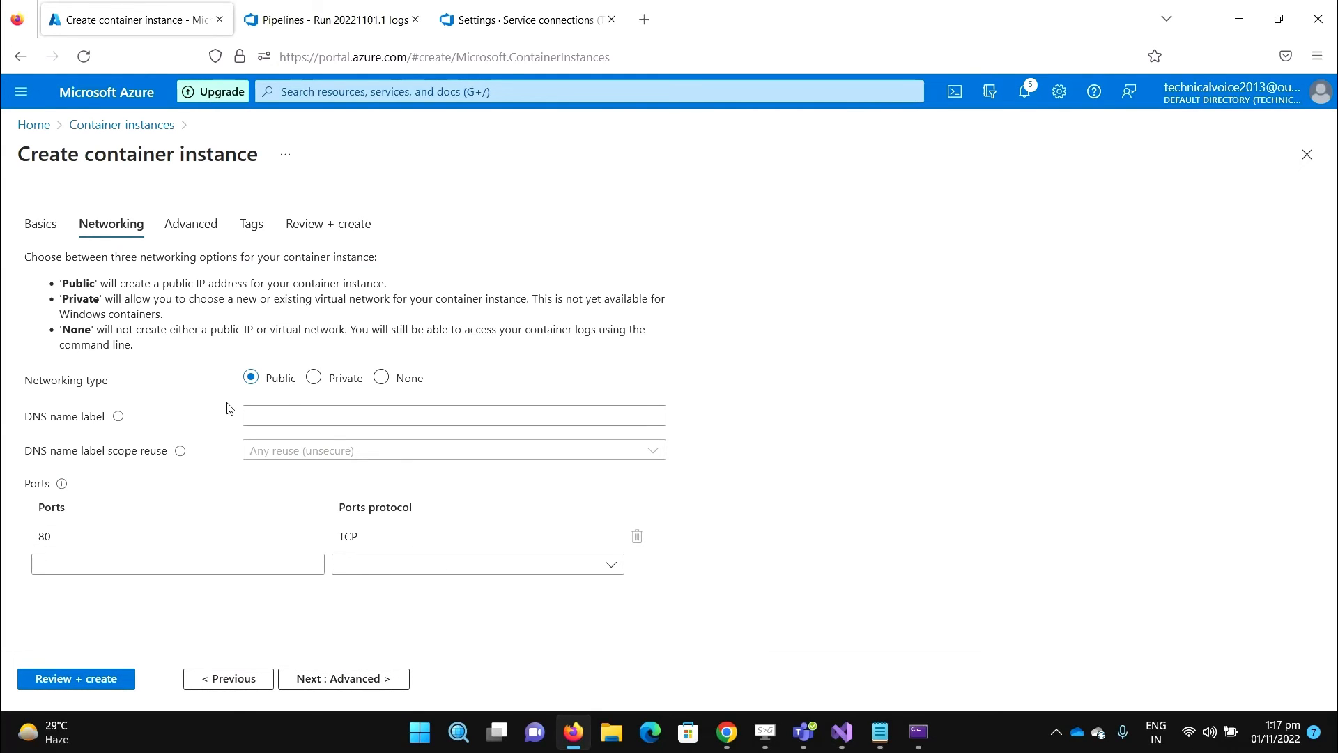
# - Accept the Advanced and Tags defaults, pass validation, and create the instance in rg-myapp
pyautogui.click(360, 688)
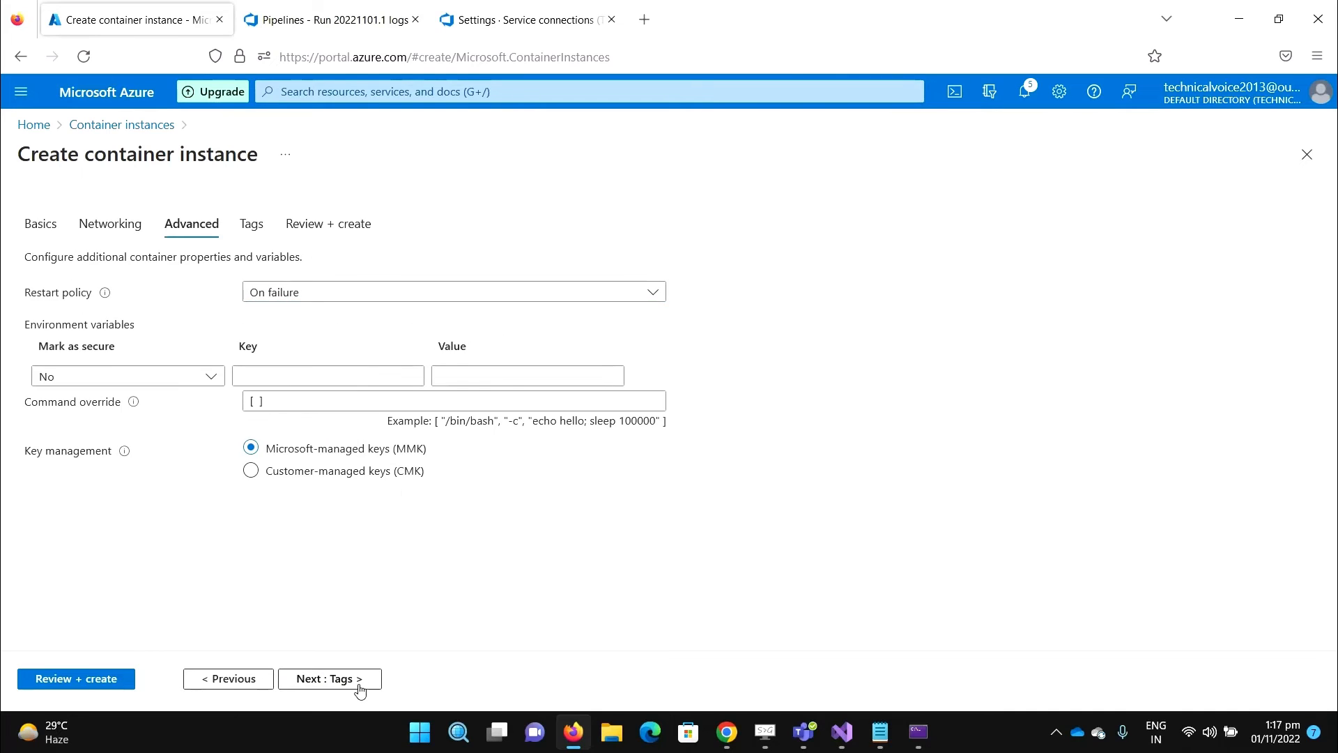
pyautogui.click(360, 688)
pyautogui.click(375, 689)
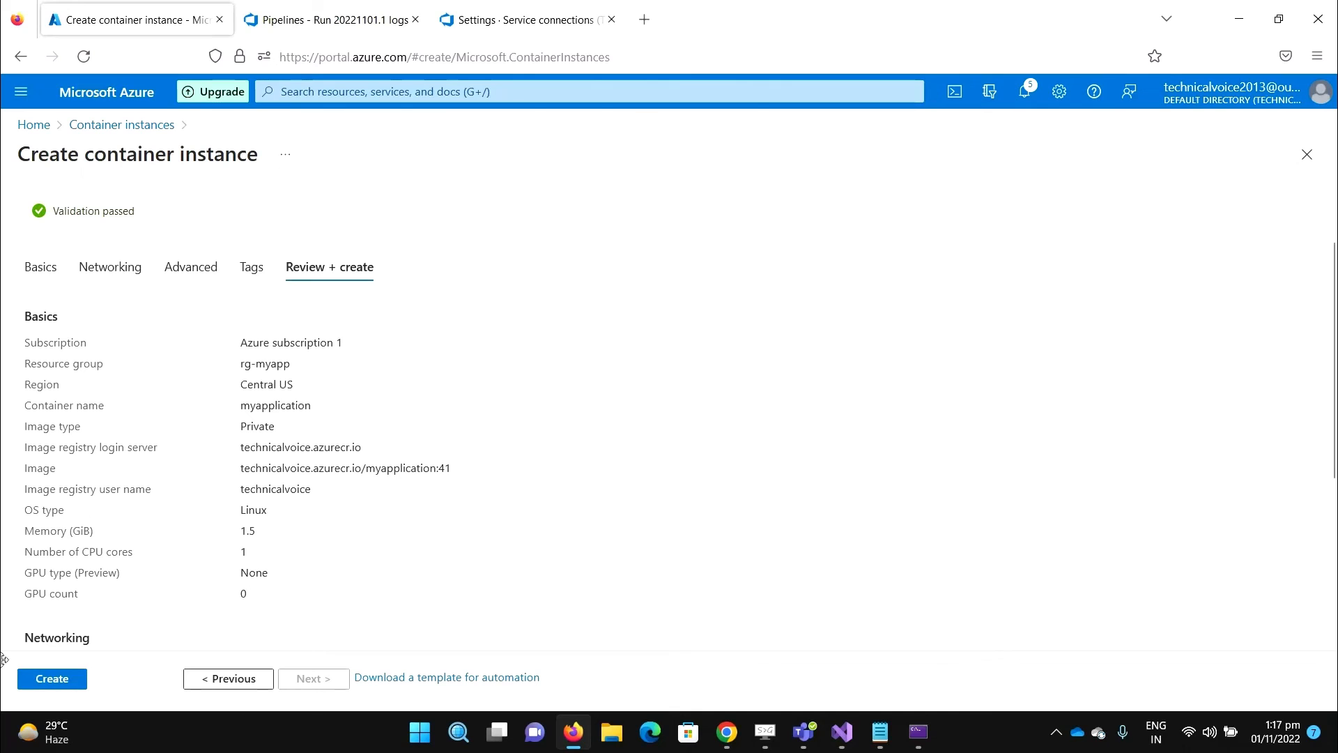
pyautogui.click(55, 688)
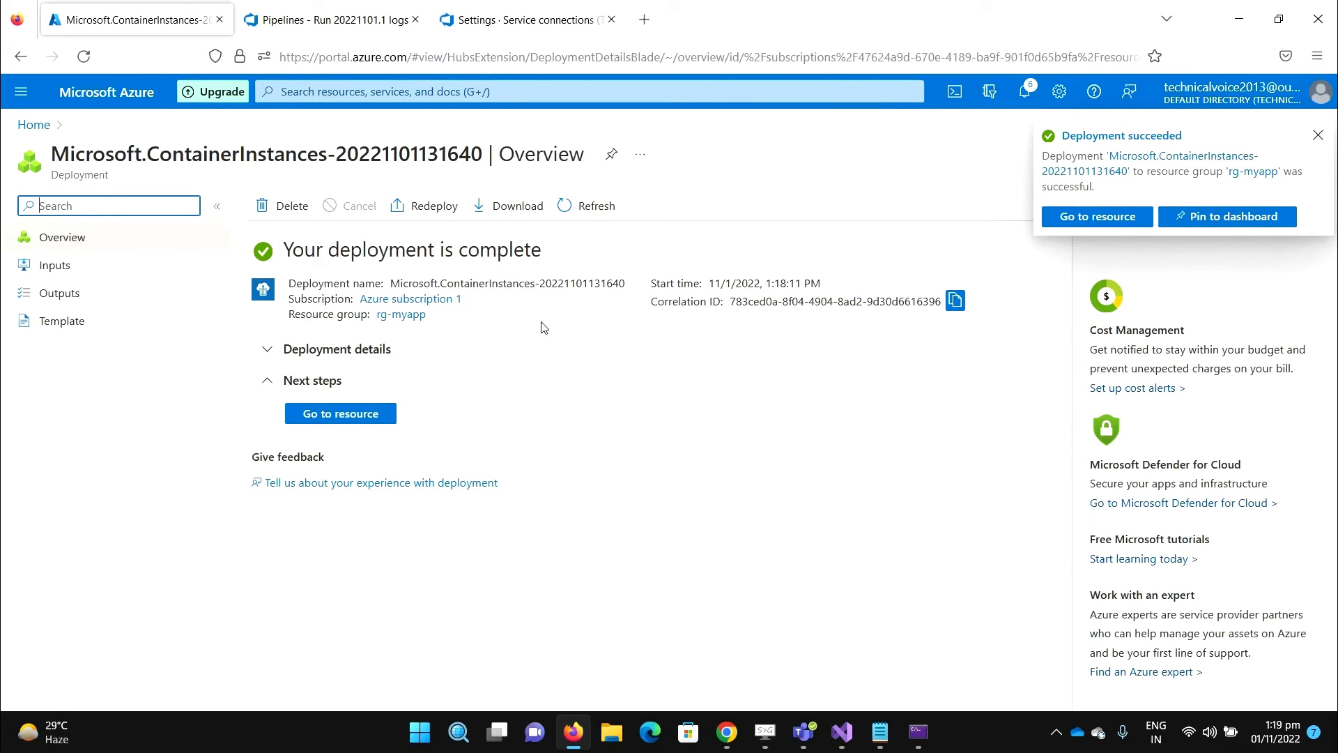
# - Confirm the myapplication container is Running and copy its public IP 52.228.164.146
pyautogui.click(340, 415)
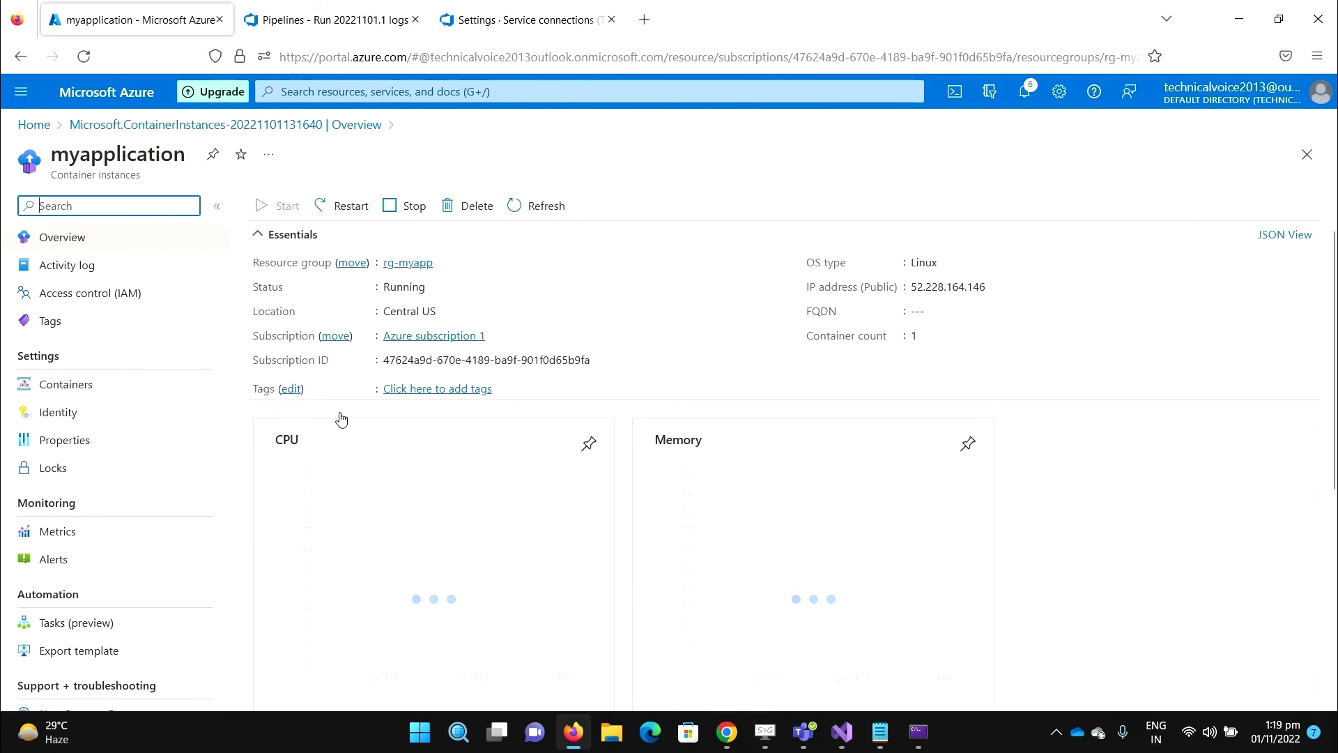
pyautogui.click(82, 393)
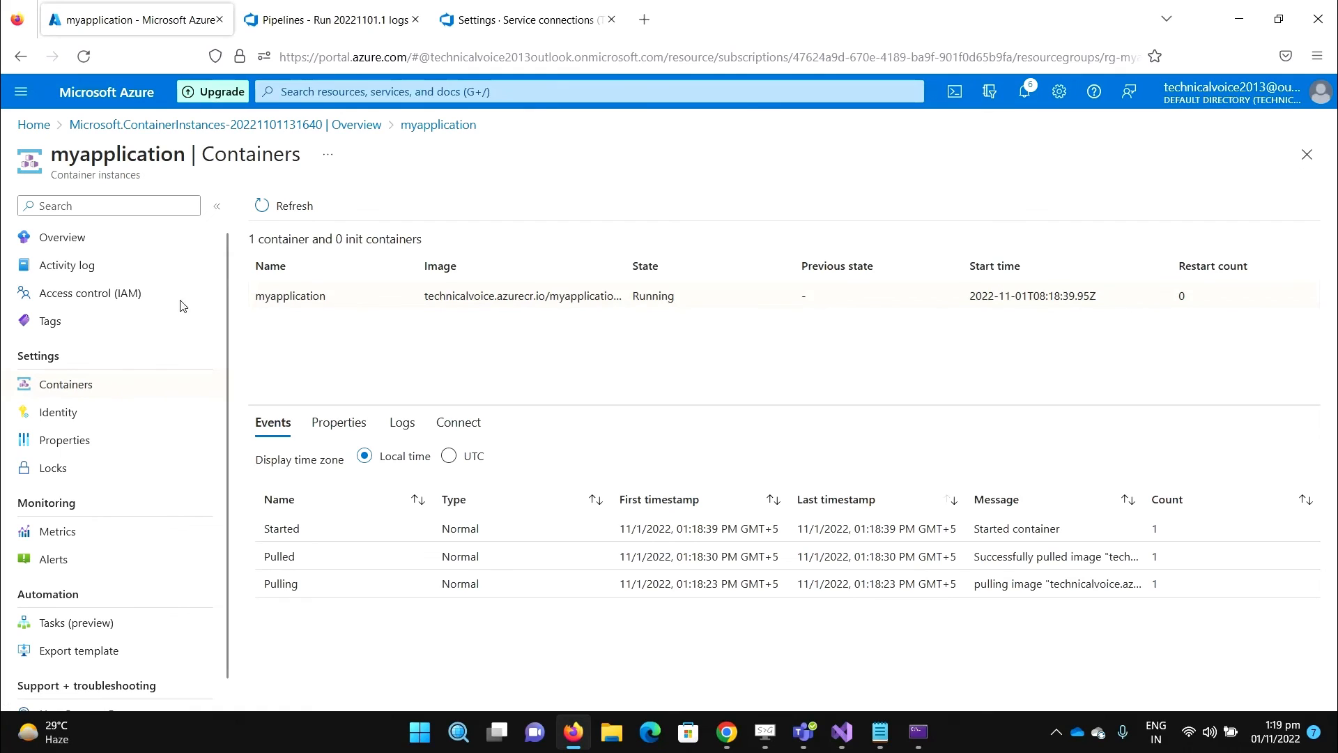
pyautogui.click(74, 243)
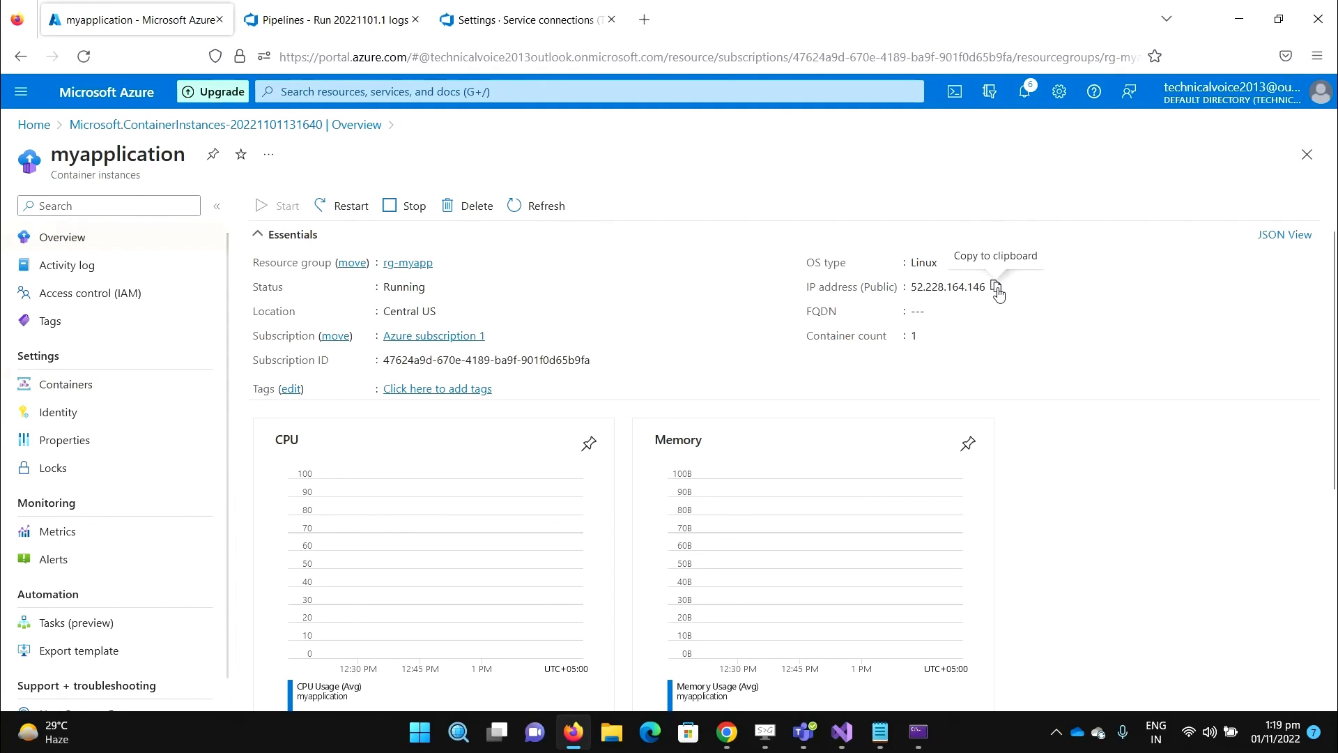
pyautogui.click(997, 287)
pyautogui.click(643, 21)
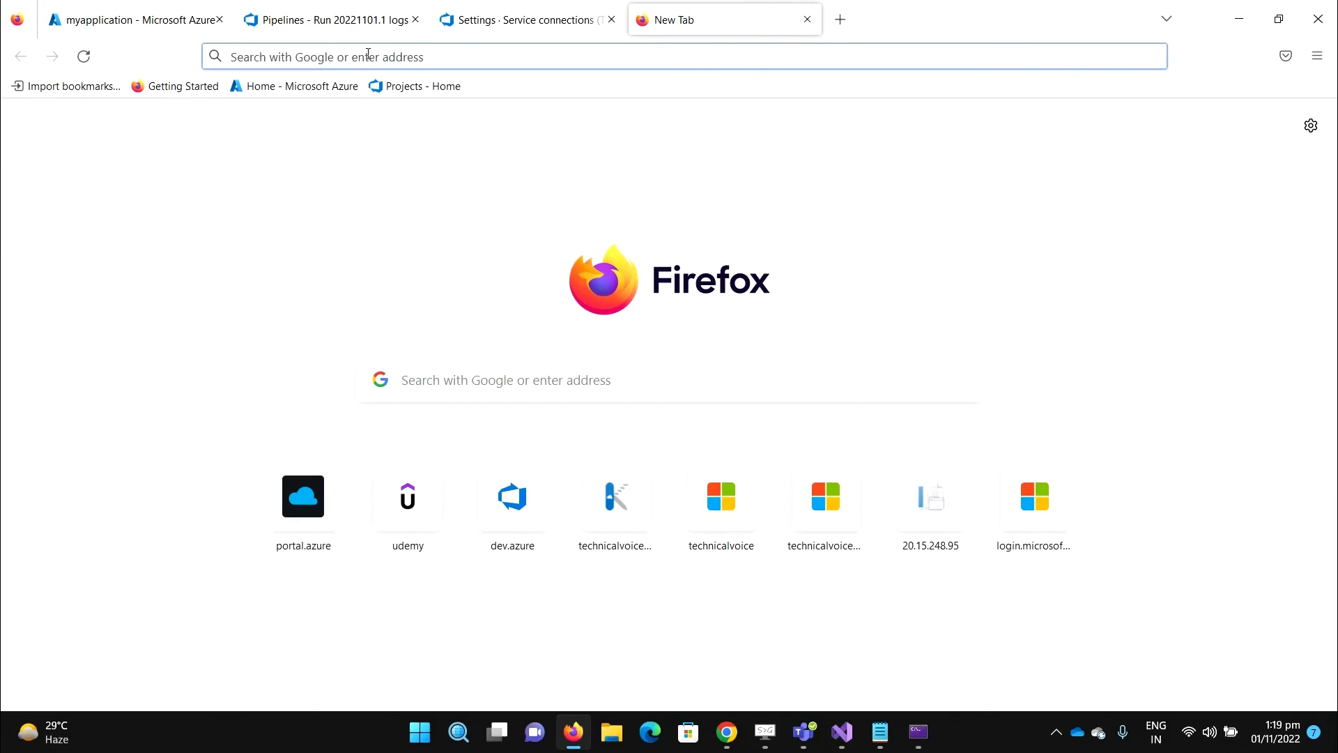
# - Browse to the container's public IP 52.228.164.146 in the new tab
pyautogui.hotkey('ctrl', 'v')
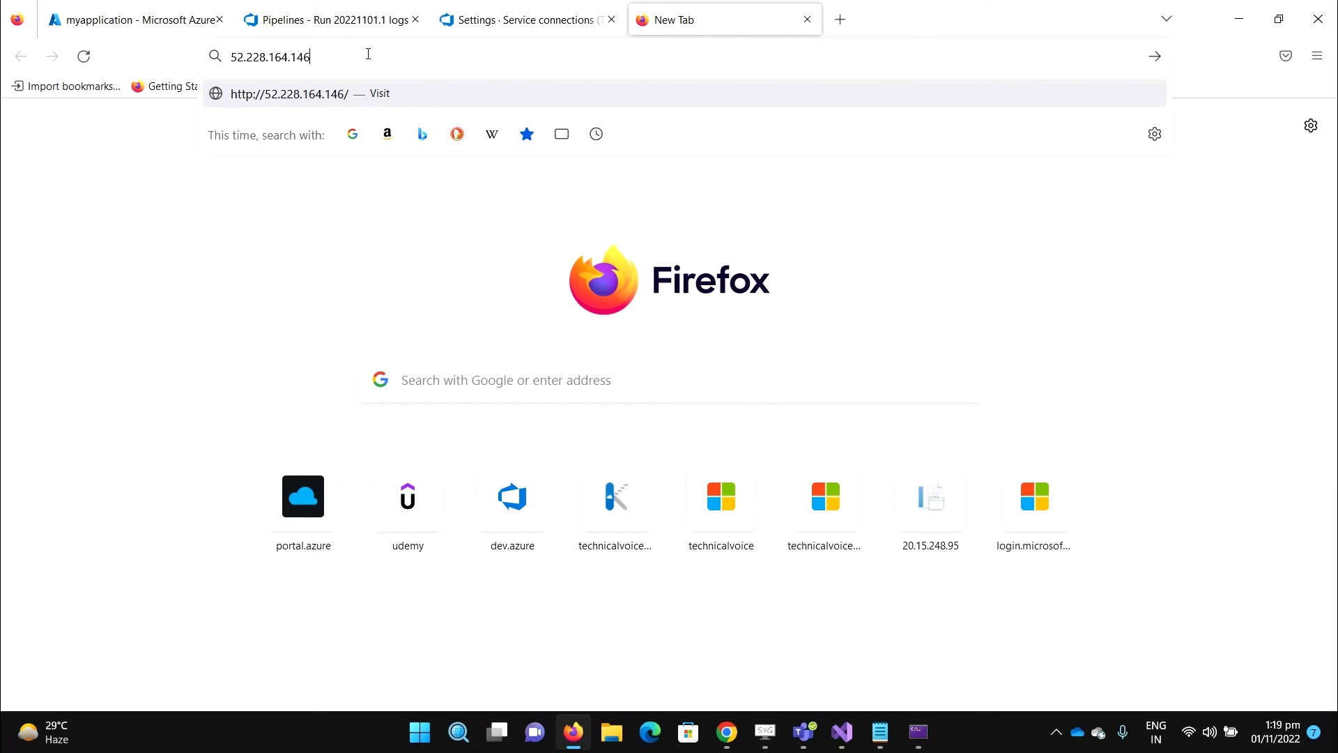
pyautogui.press('Return')
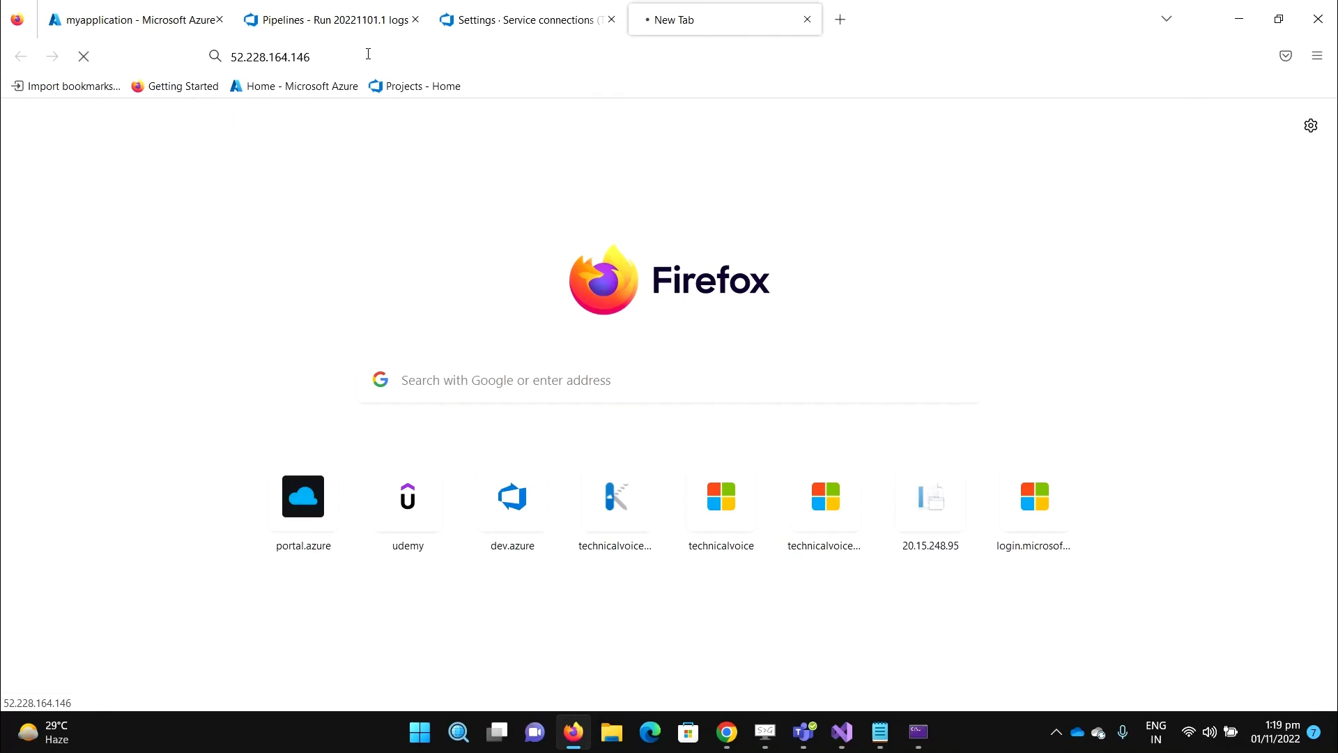